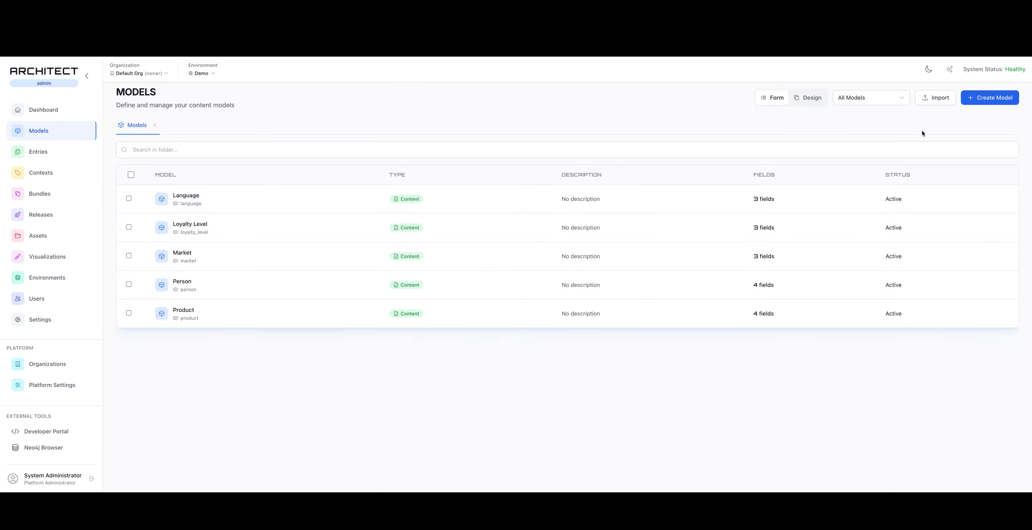
Create a new content model named Cart that allows multiple entries
{"action": "left_click", "coordinate": [978, 102]}
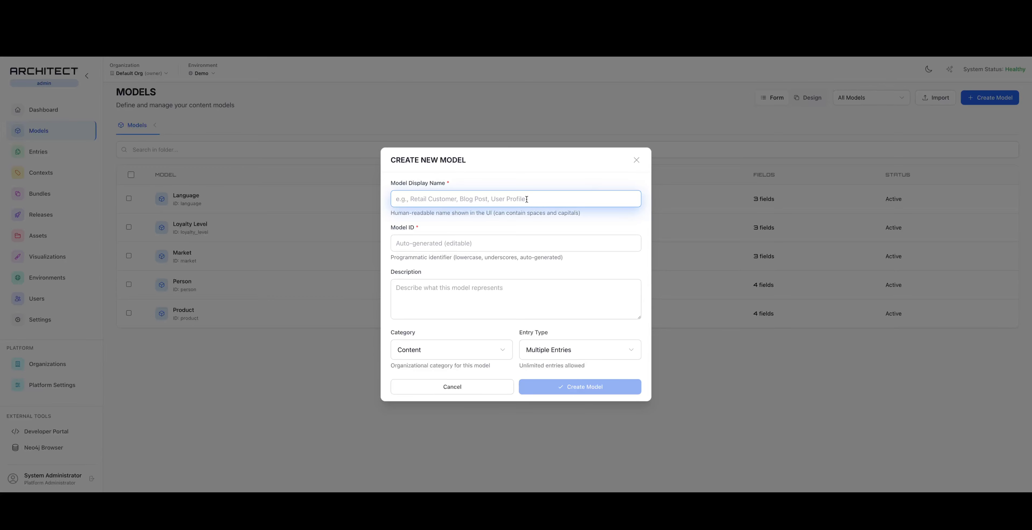
{"action": "type", "text": "Cart"}
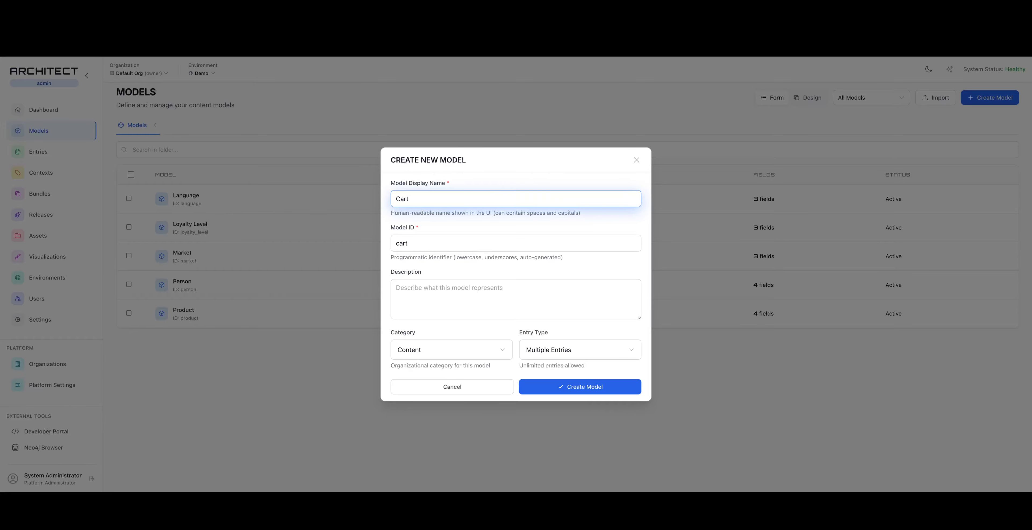
{"action": "key", "text": "Return"}
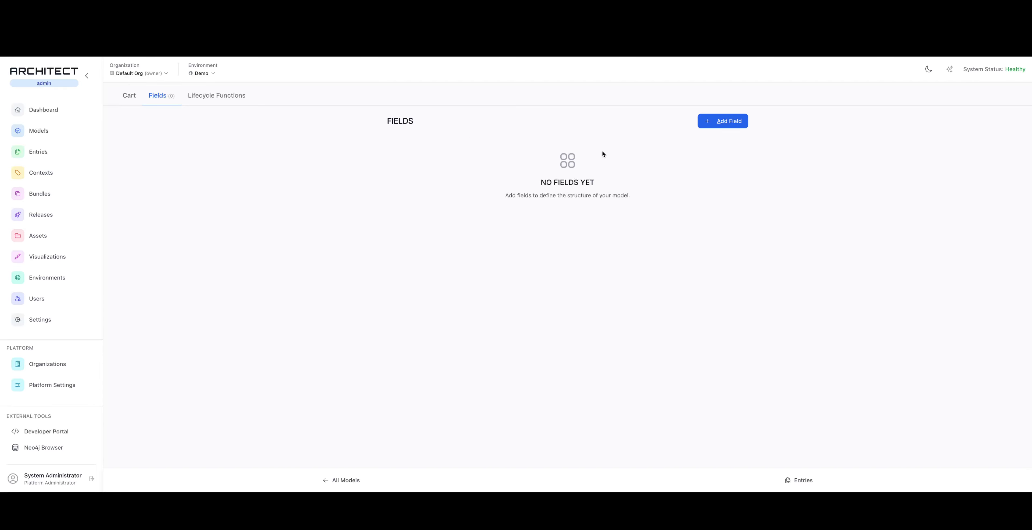
Add a Number field named Total to the Cart model
{"action": "left_click", "coordinate": [729, 123]}
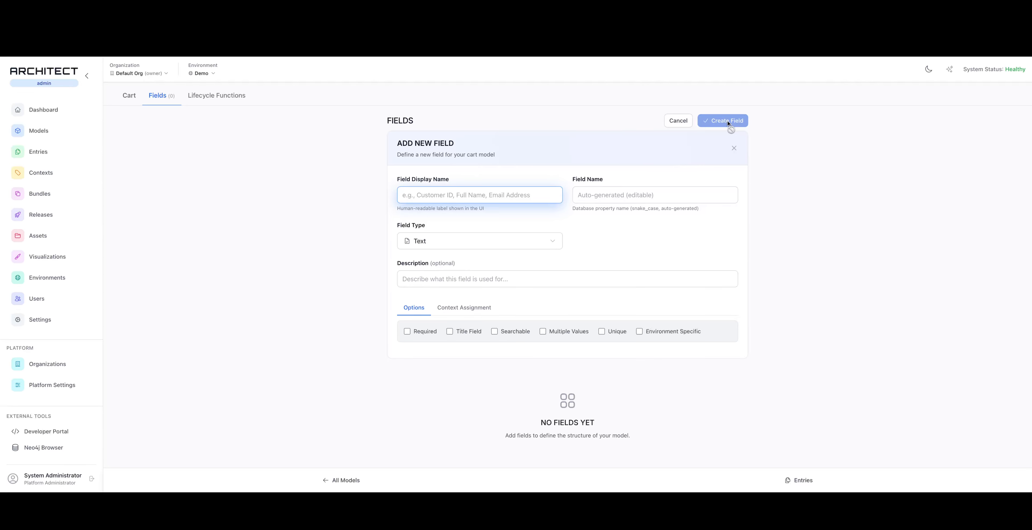
{"action": "type", "text": "Total"}
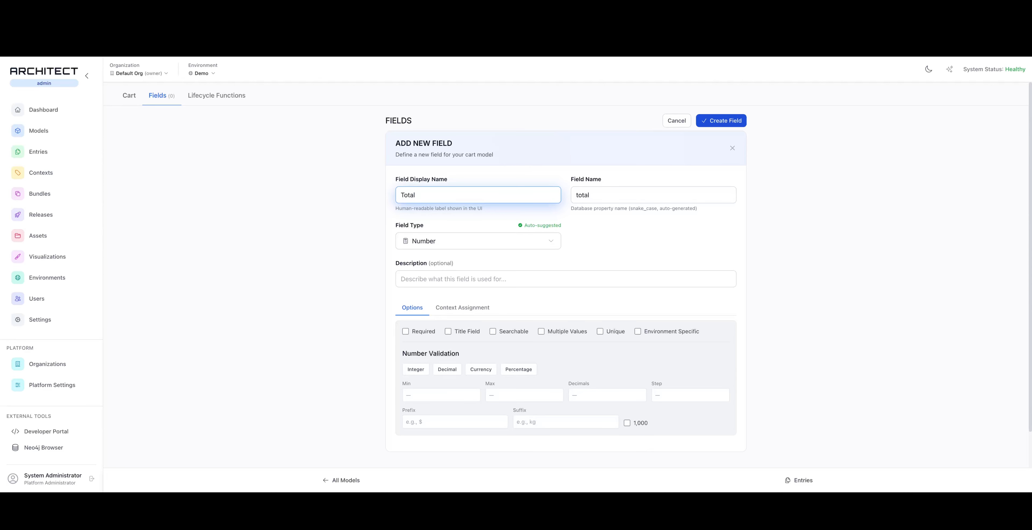
{"action": "key", "text": "Return"}
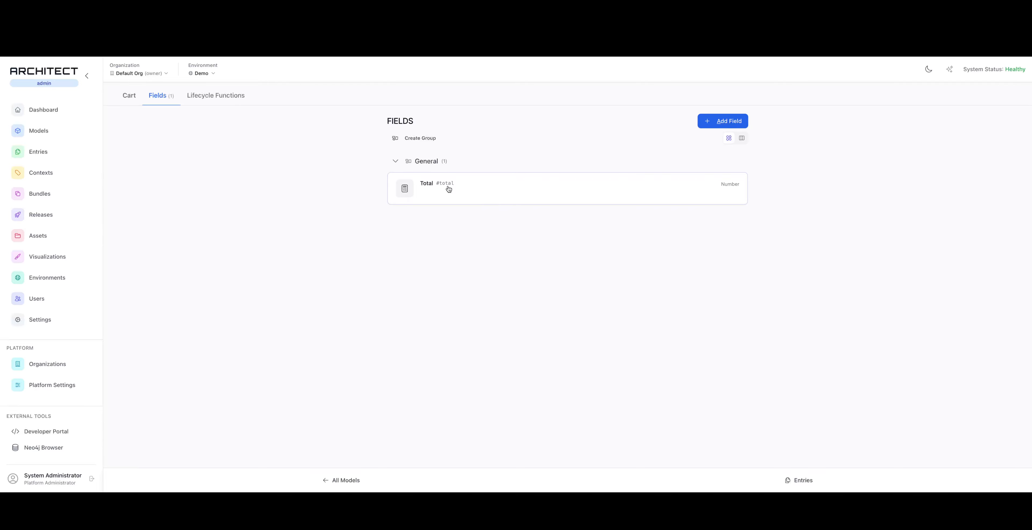
Create another content model named Line Item that allows multiple entries
{"action": "left_click", "coordinate": [34, 133]}
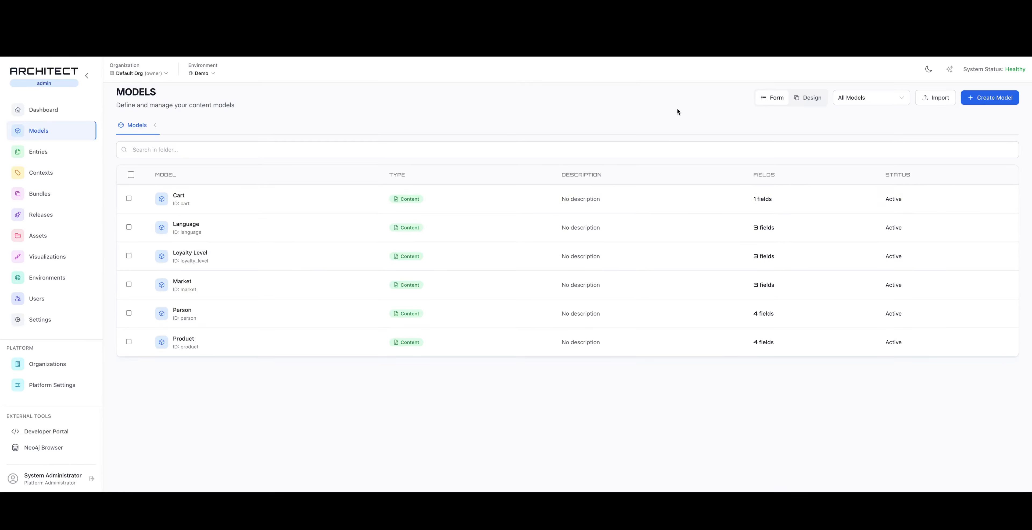
{"action": "left_click", "coordinate": [978, 101]}
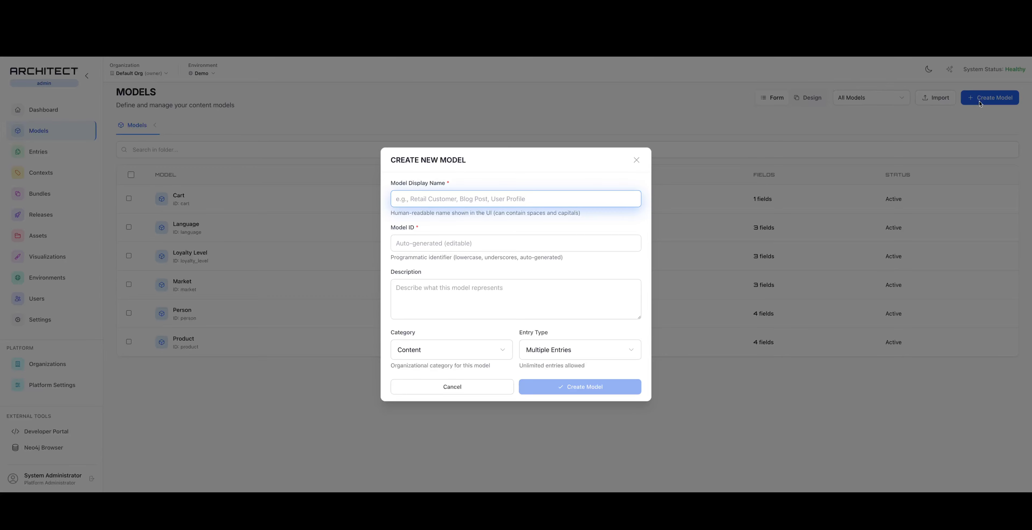
{"action": "type", "text": "Line Item"}
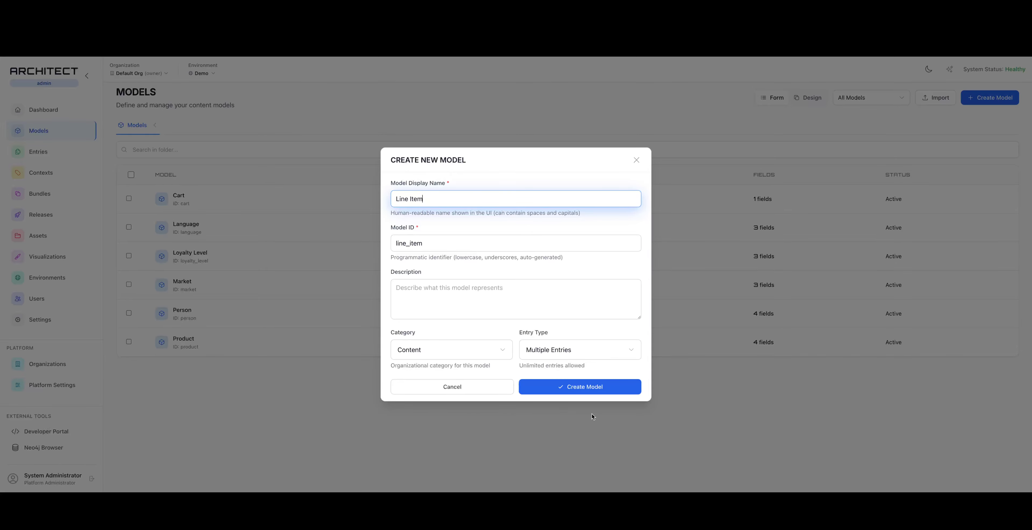
{"action": "left_click", "coordinate": [577, 387]}
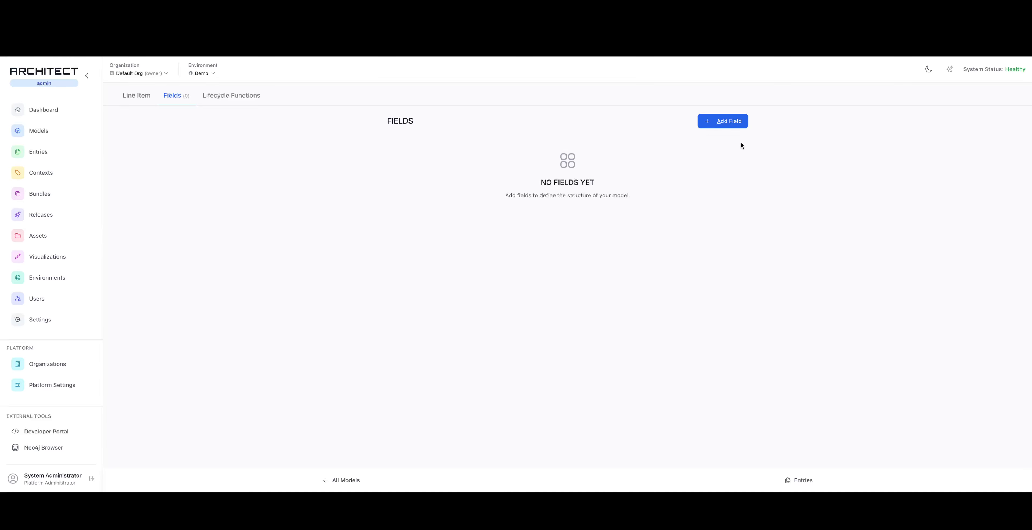
Add a Number field named Quantity to the Line Item model
{"action": "left_click", "coordinate": [726, 122]}
{"action": "type", "text": "Quantity"}
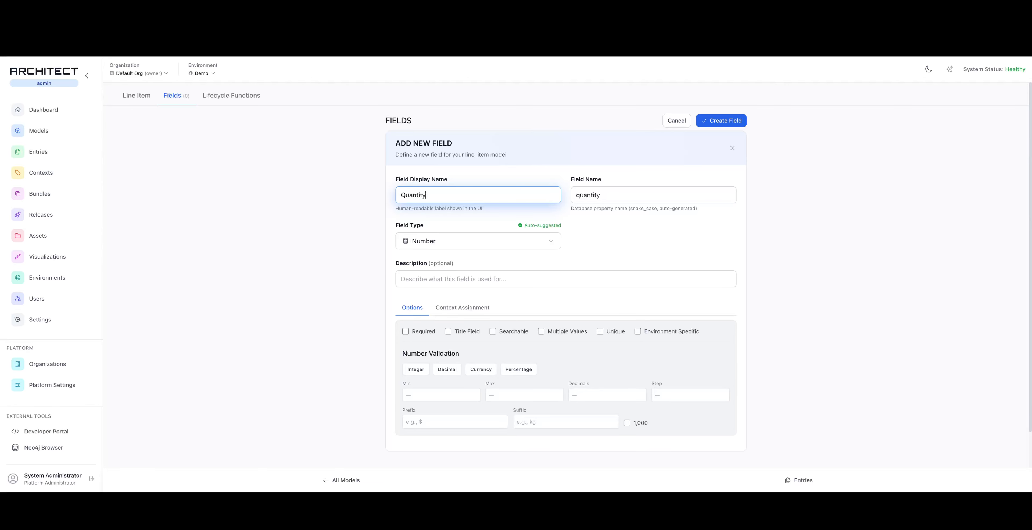
{"action": "key", "text": "Return"}
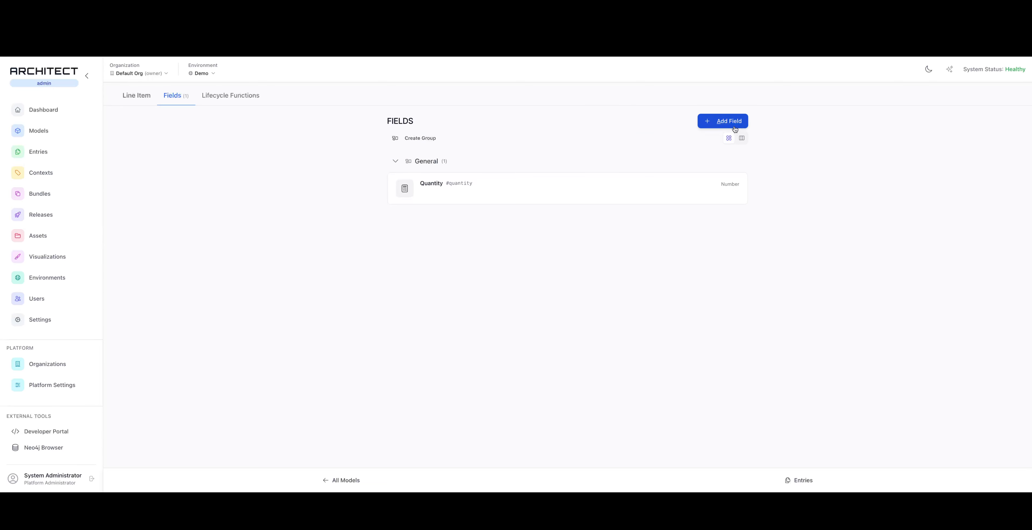
Add a Model-type field named Product to the Line Item model, with the Product model as its target
{"action": "left_click", "coordinate": [706, 122]}
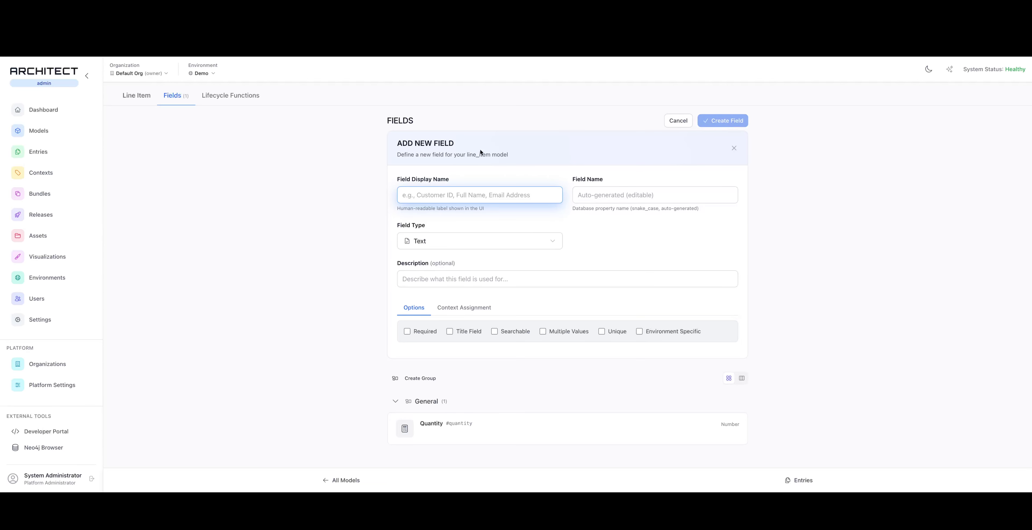
{"action": "type", "text": "Product"}
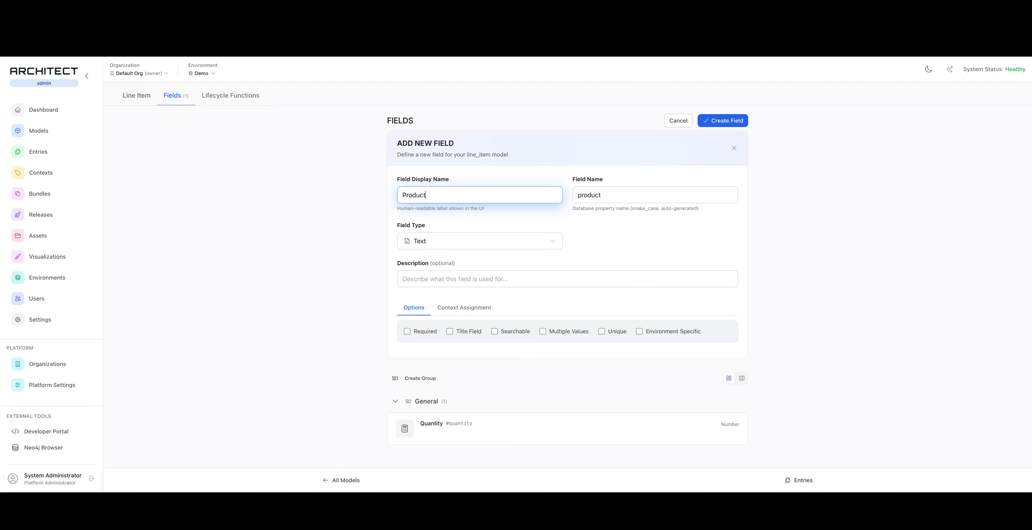
{"action": "left_click", "coordinate": [475, 245]}
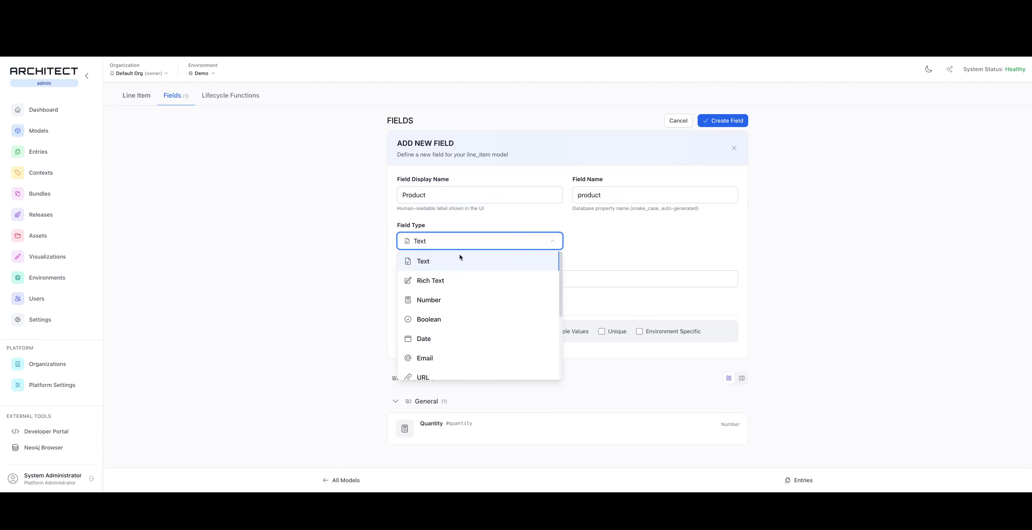
{"action": "scroll", "coordinate": [464, 313], "scroll_direction": "down", "scroll_amount": 5}
{"action": "left_click", "coordinate": [435, 350]}
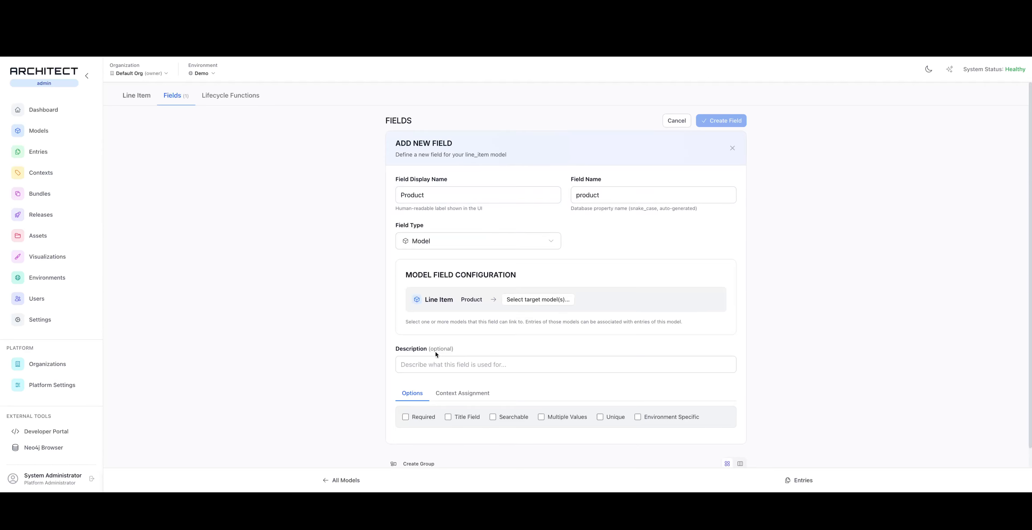
{"action": "left_click", "coordinate": [531, 303]}
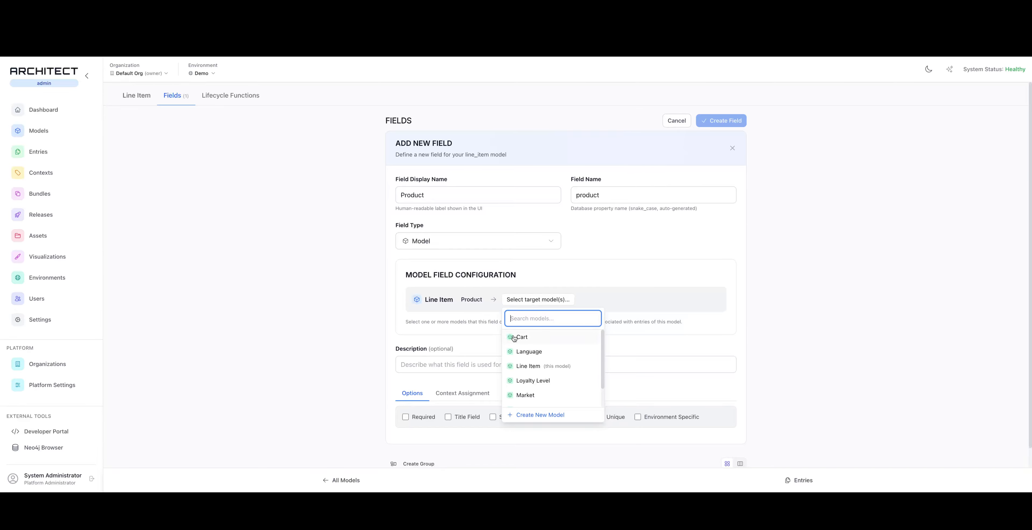
{"action": "scroll", "coordinate": [523, 401], "scroll_direction": "down", "scroll_amount": 2}
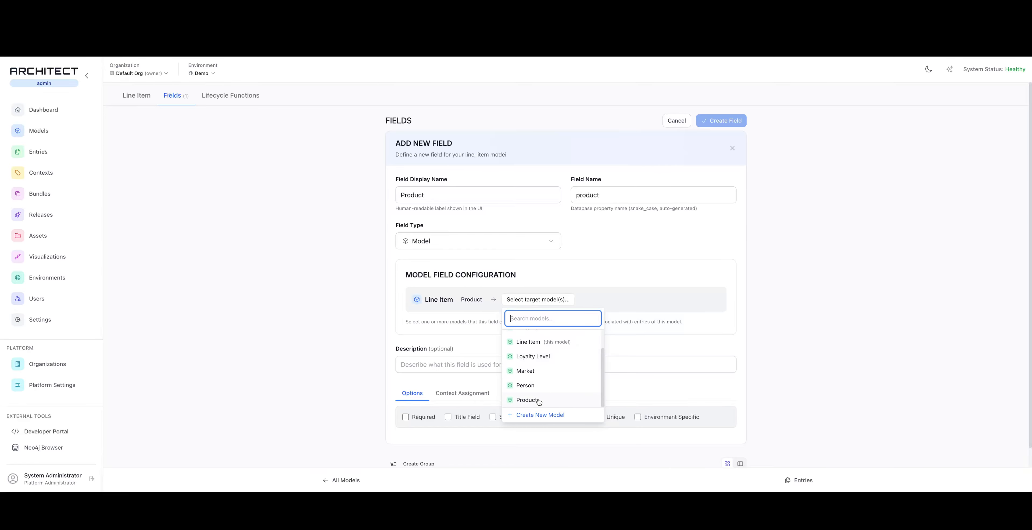
{"action": "left_click", "coordinate": [539, 400]}
{"action": "left_click", "coordinate": [354, 314]}
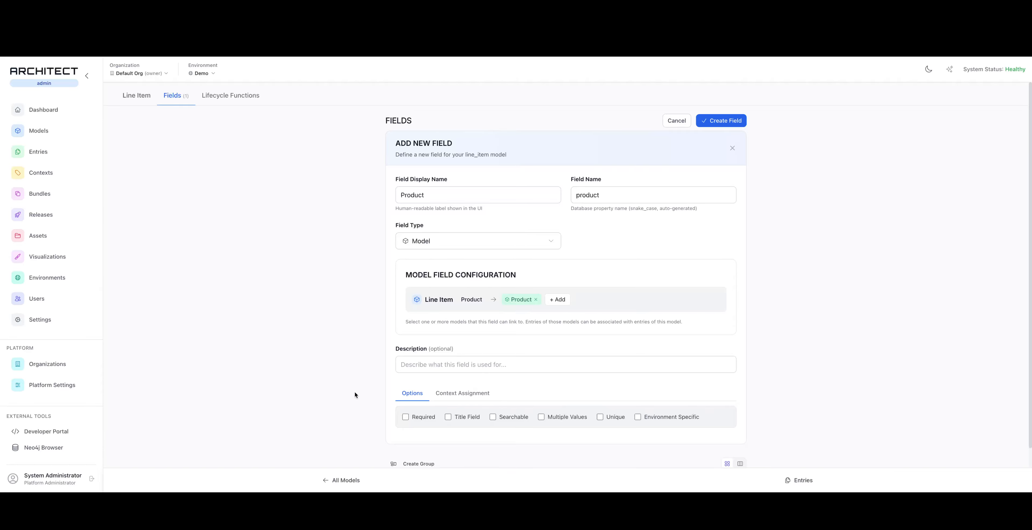
{"action": "left_click", "coordinate": [715, 126]}
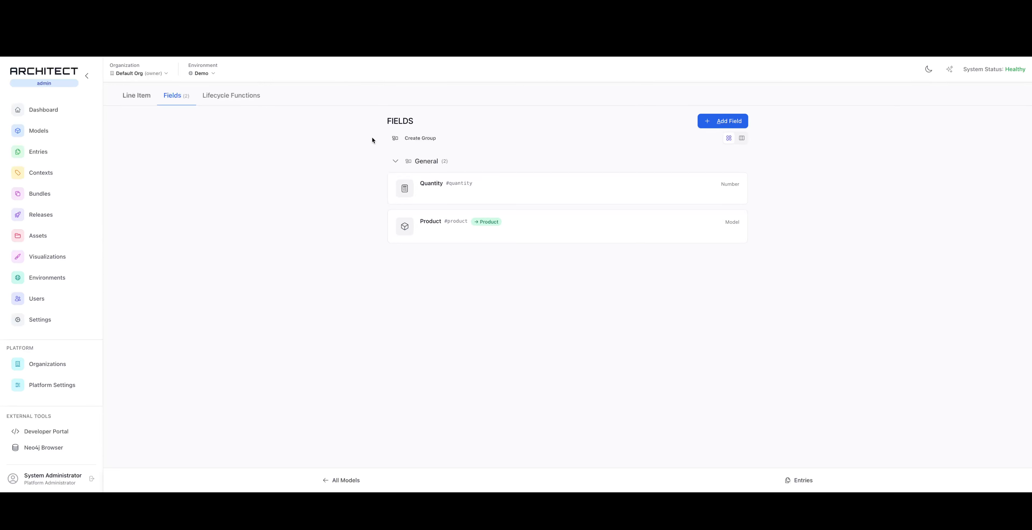
In the Cart model, set up a new field named Line Items with the field type Model
{"action": "left_click", "coordinate": [63, 136]}
{"action": "left_click", "coordinate": [193, 196]}
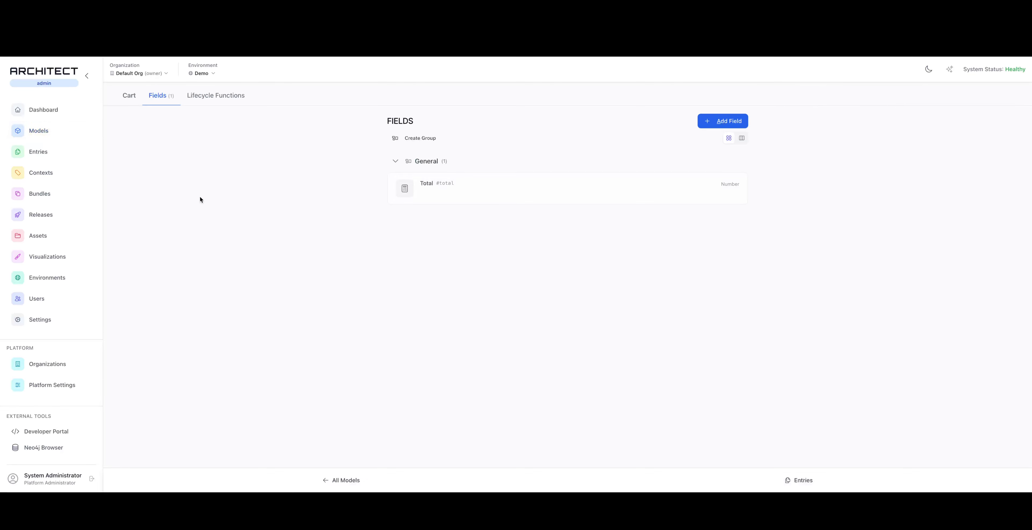
{"action": "left_click", "coordinate": [732, 121]}
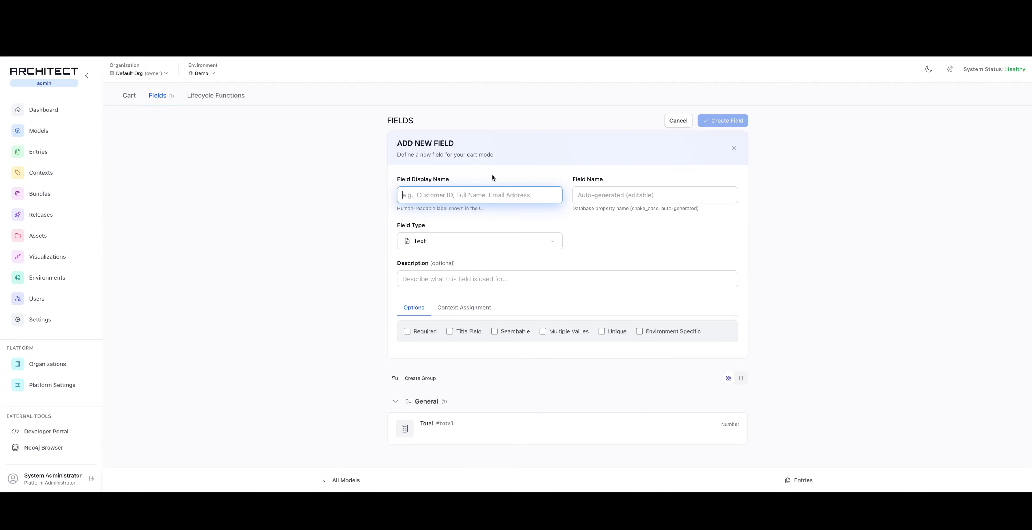
{"action": "type", "text": "Lin"}
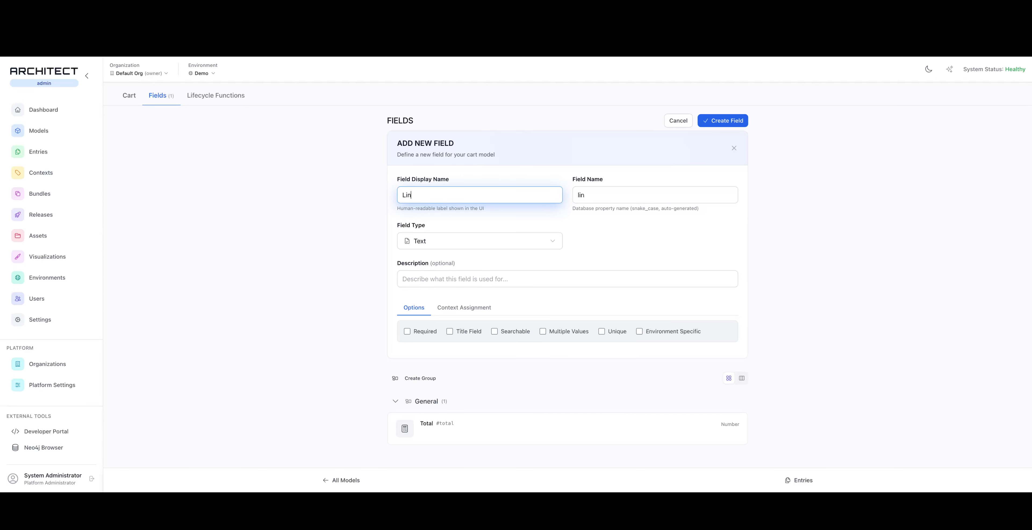
{"action": "type", "text": "e Items"}
{"action": "left_click", "coordinate": [475, 244]}
{"action": "scroll", "coordinate": [461, 345], "scroll_direction": "down", "scroll_amount": 3}
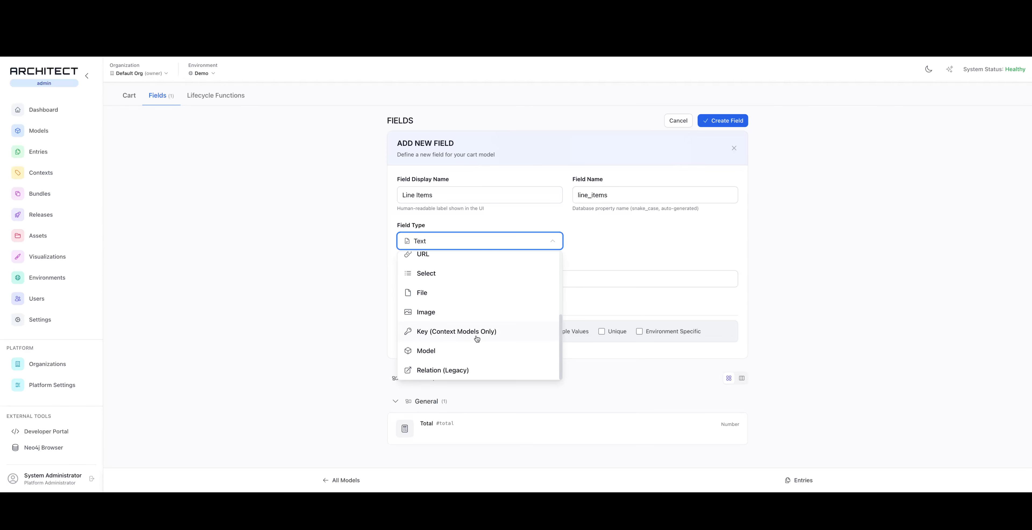
{"action": "left_click", "coordinate": [443, 350]}
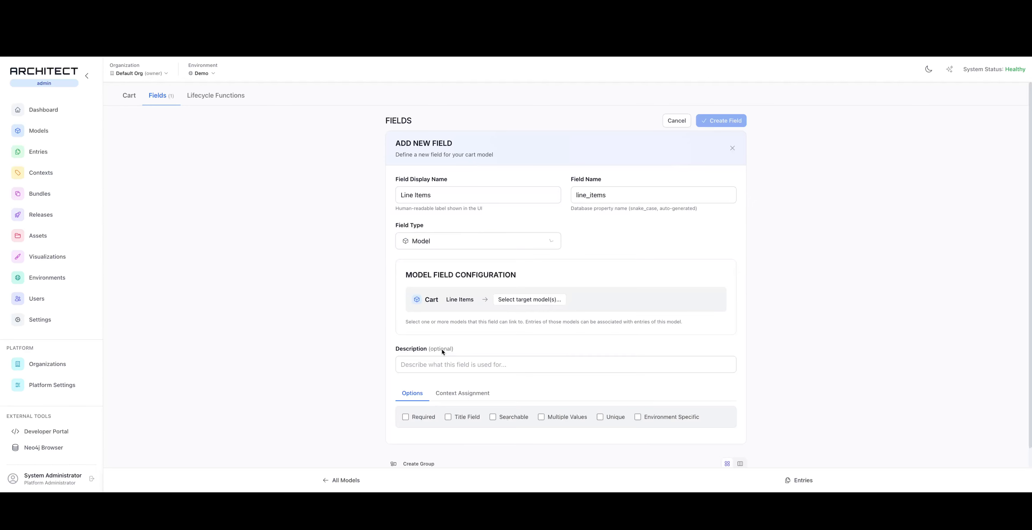
Target the Line Items field at the Line Item model, allow multiple values and create the field
{"action": "left_click", "coordinate": [527, 300]}
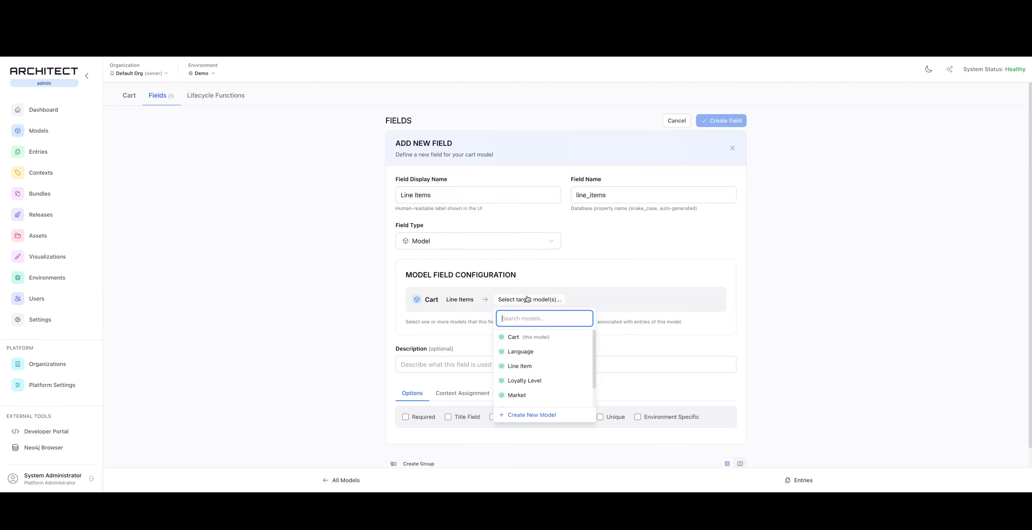
{"action": "left_click", "coordinate": [537, 366]}
{"action": "left_click", "coordinate": [324, 312]}
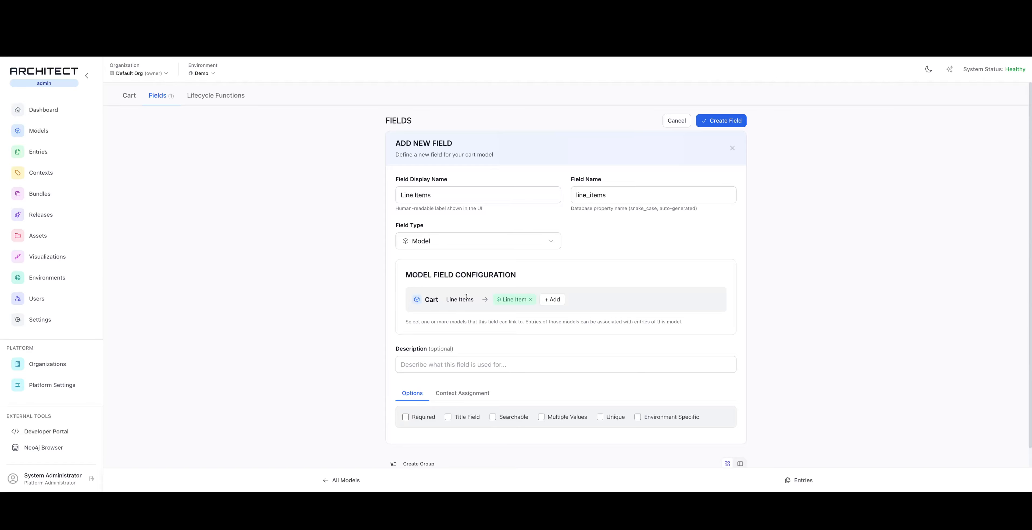
{"action": "left_click", "coordinate": [566, 420]}
{"action": "left_click", "coordinate": [721, 120]}
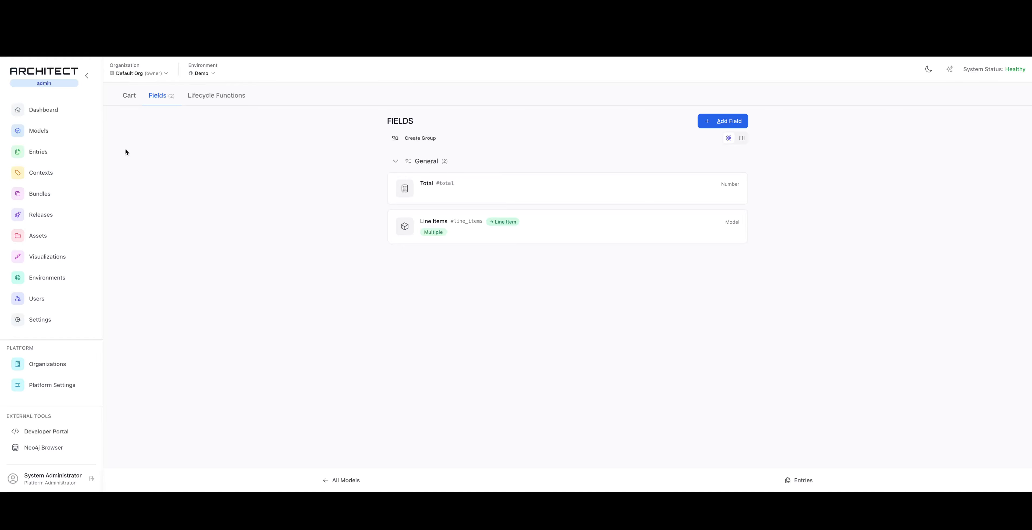
In the Person model, set up a new field named Has with the field type Model
{"action": "left_click", "coordinate": [42, 130]}
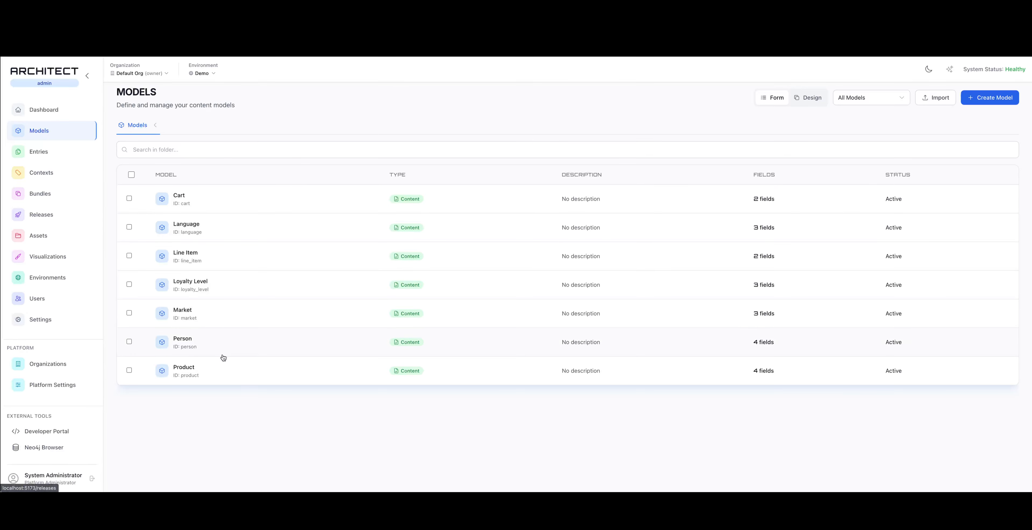
{"action": "left_click", "coordinate": [241, 341]}
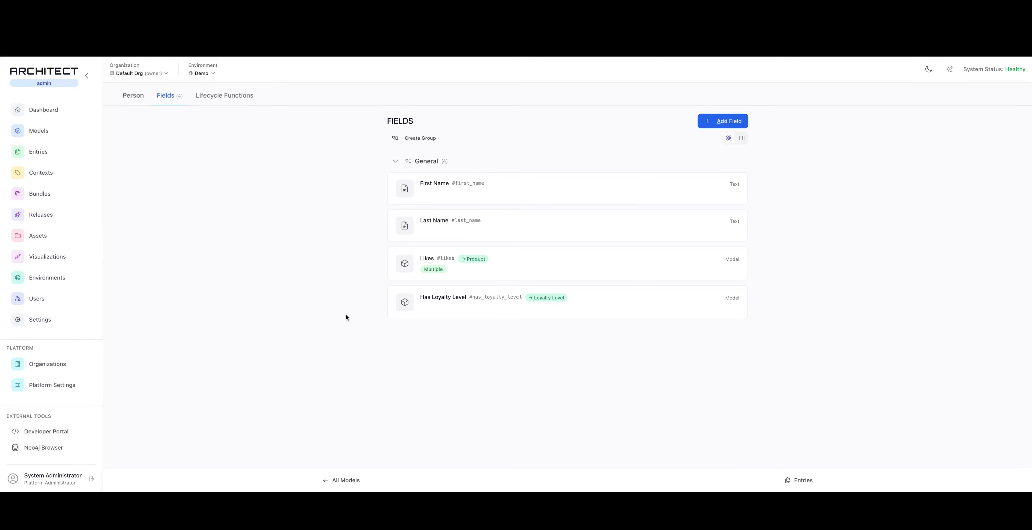
{"action": "left_click", "coordinate": [720, 122]}
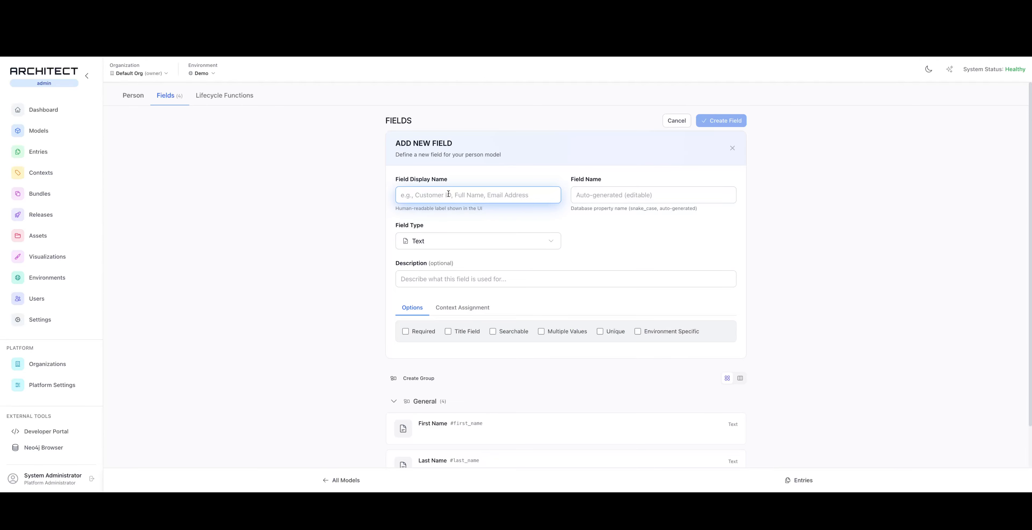
{"action": "type", "text": "Has"}
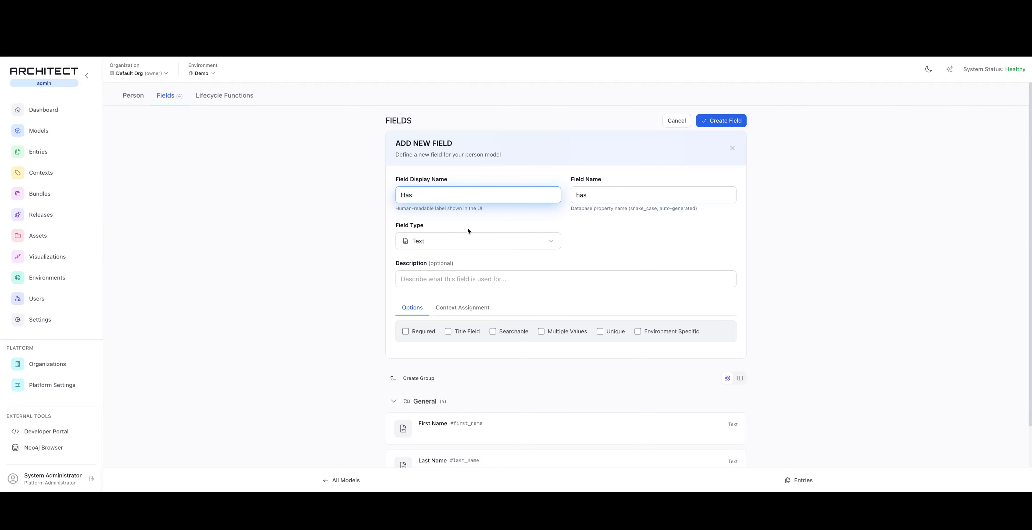
{"action": "left_click", "coordinate": [472, 241]}
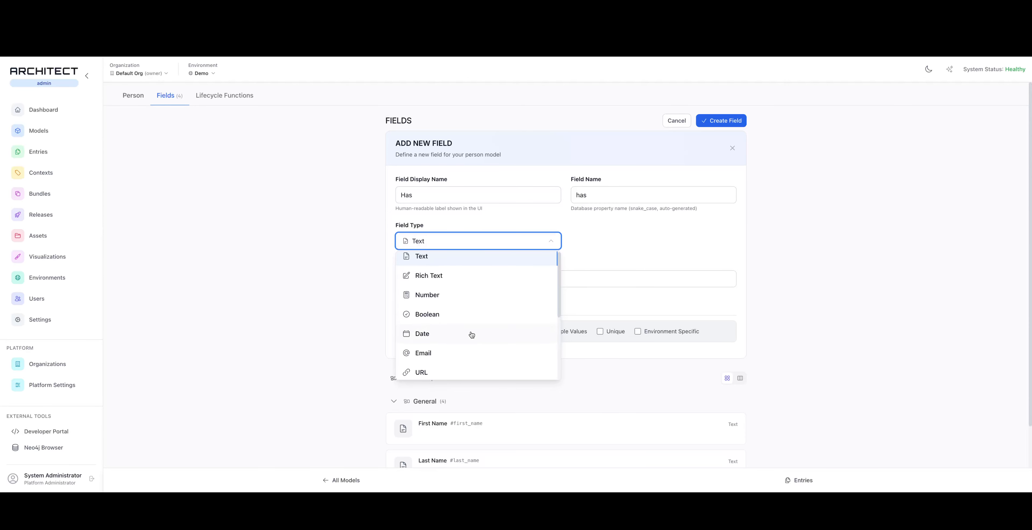
{"action": "scroll", "coordinate": [473, 334], "scroll_direction": "down", "scroll_amount": 3}
{"action": "left_click", "coordinate": [461, 351]}
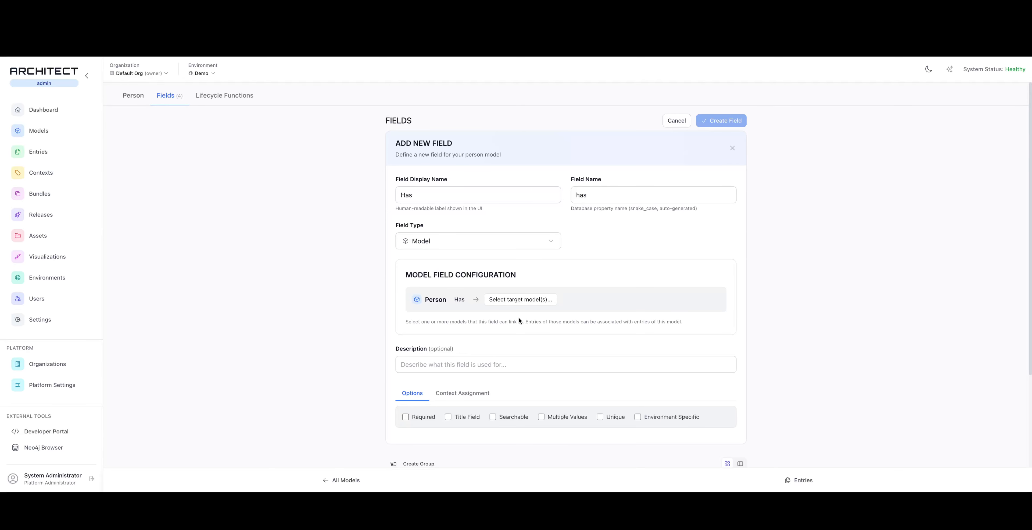
Target the Has field at the Cart model and create the field
{"action": "left_click", "coordinate": [529, 298]}
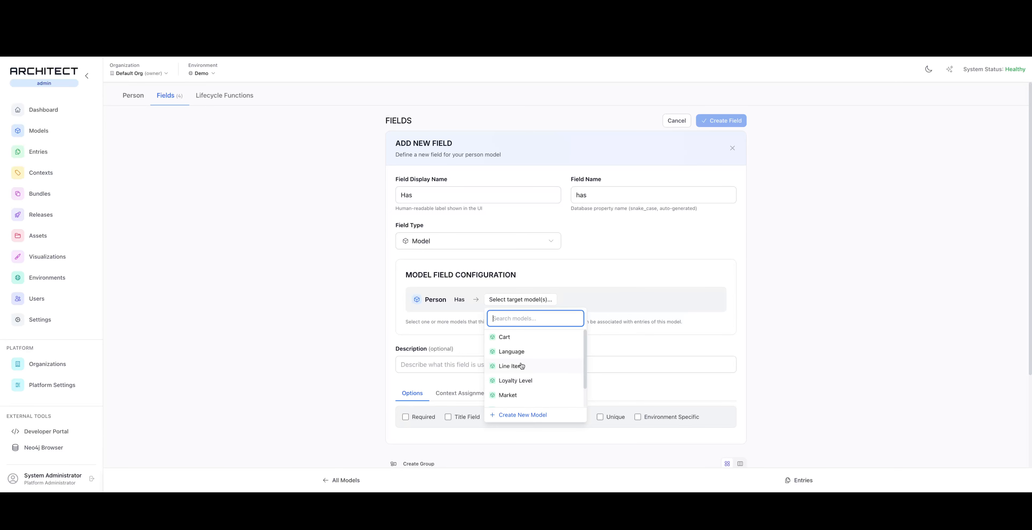
{"action": "left_click", "coordinate": [517, 337]}
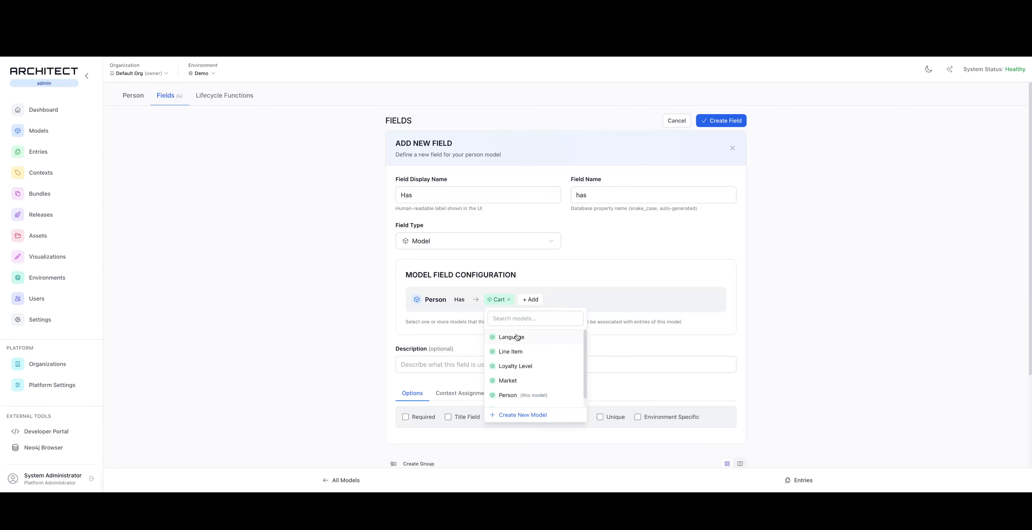
{"action": "left_click", "coordinate": [318, 320]}
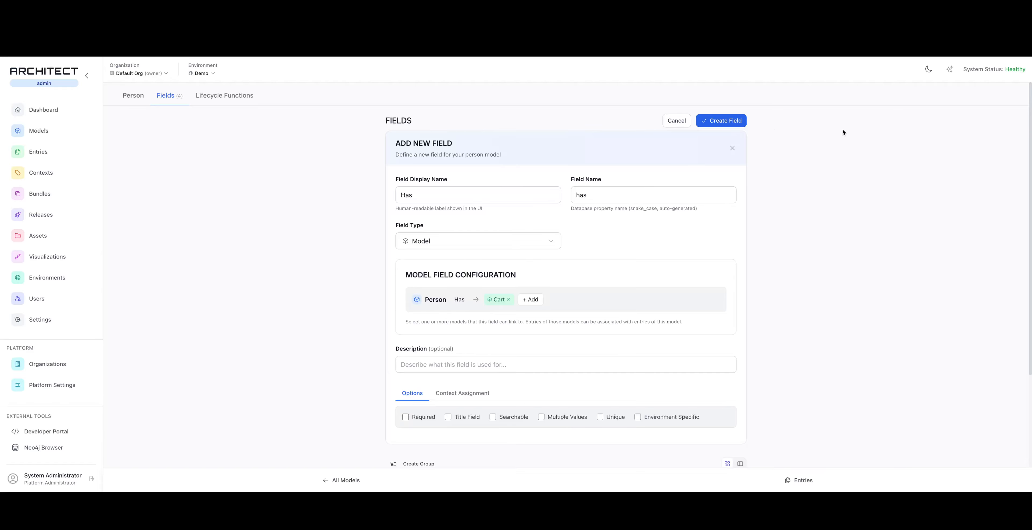
{"action": "left_click", "coordinate": [721, 121]}
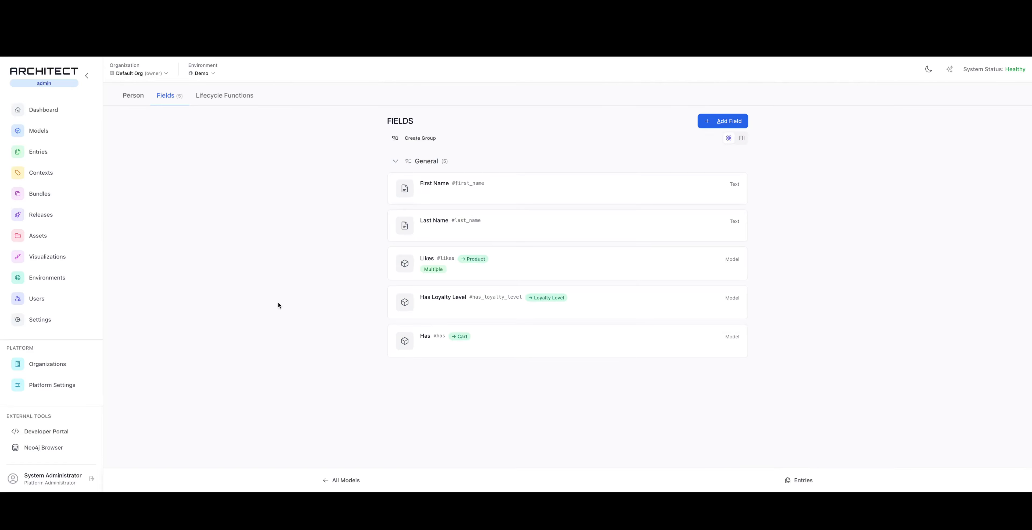
In the models' visual diagram, place Cart between Person and Line Item, Product to their right, and Market directly below Language
{"action": "left_click", "coordinate": [55, 130]}
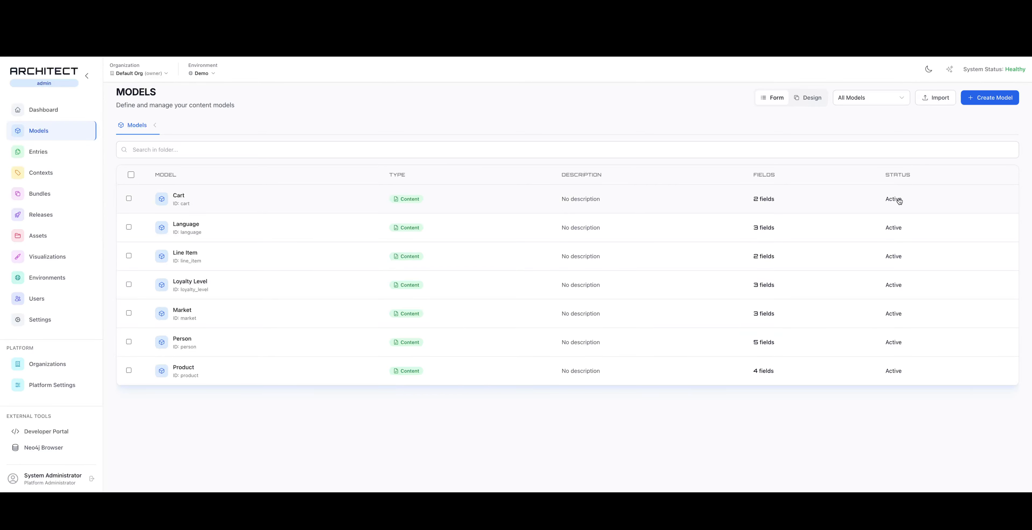
{"action": "left_click", "coordinate": [805, 100]}
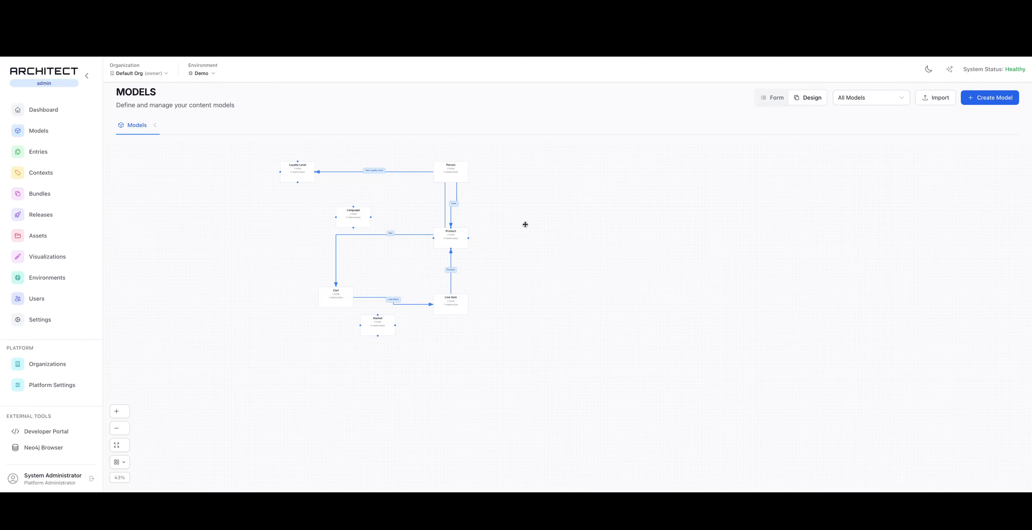
{"action": "left_click_drag", "start_coordinate": [331, 302], "coordinate": [392, 267]}
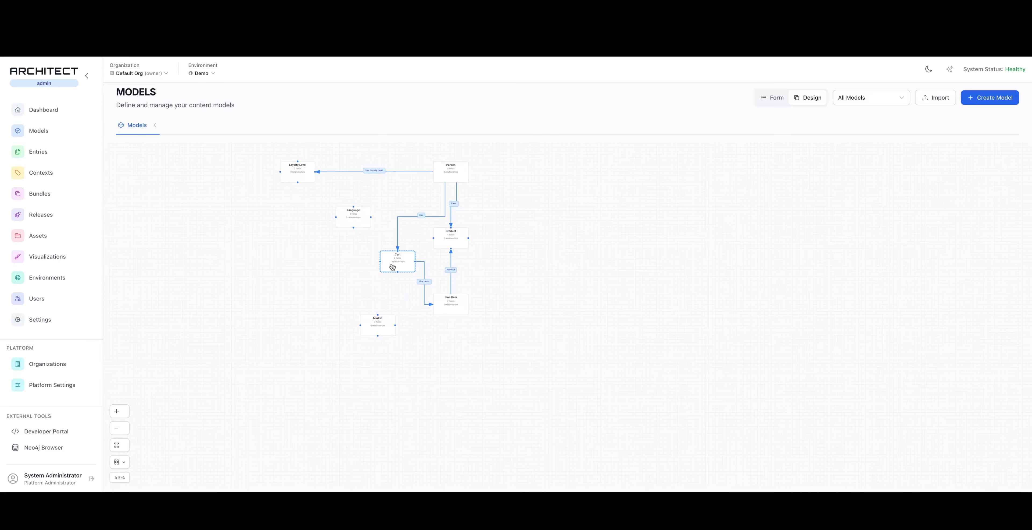
{"action": "left_click_drag", "start_coordinate": [461, 241], "coordinate": [576, 245]}
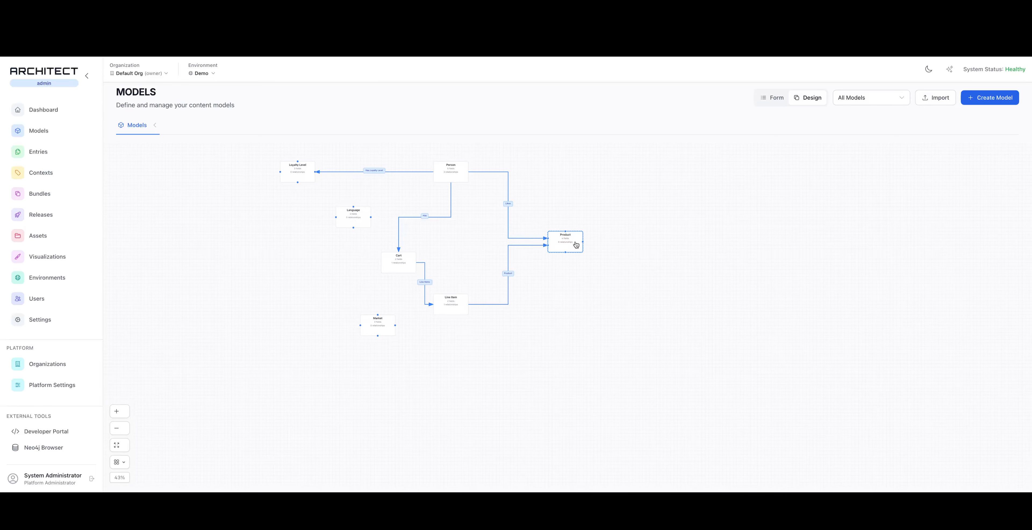
{"action": "left_click_drag", "start_coordinate": [407, 262], "coordinate": [557, 283]}
{"action": "scroll", "coordinate": [456, 238], "scroll_direction": "up", "scroll_amount": 3}
{"action": "scroll", "coordinate": [452, 229], "scroll_direction": "up", "scroll_amount": 2}
{"action": "left_click_drag", "start_coordinate": [396, 442], "coordinate": [361, 321]}
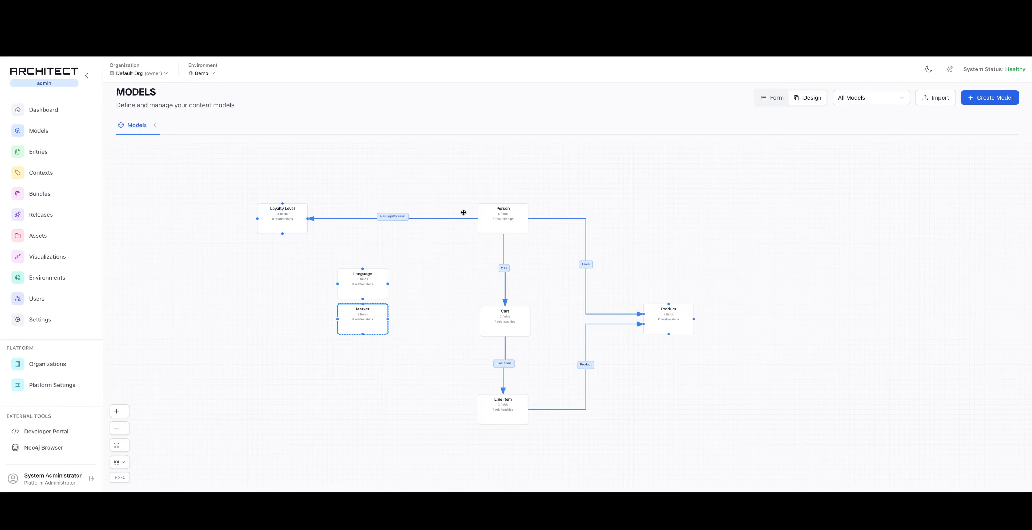
Inspect the fields of the Line Item, Cart and Person models from the diagram
{"action": "left_click", "coordinate": [514, 418]}
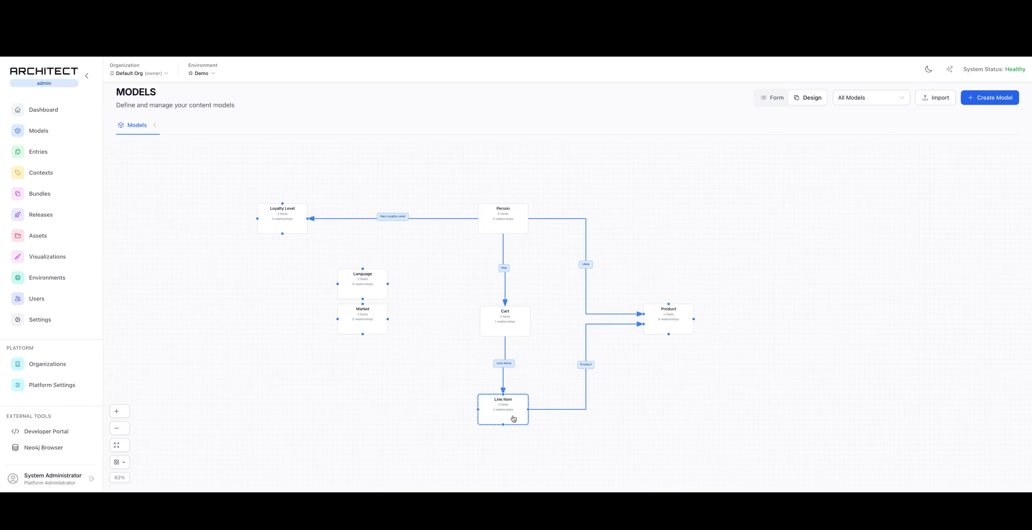
{"action": "double_click", "coordinate": [513, 418]}
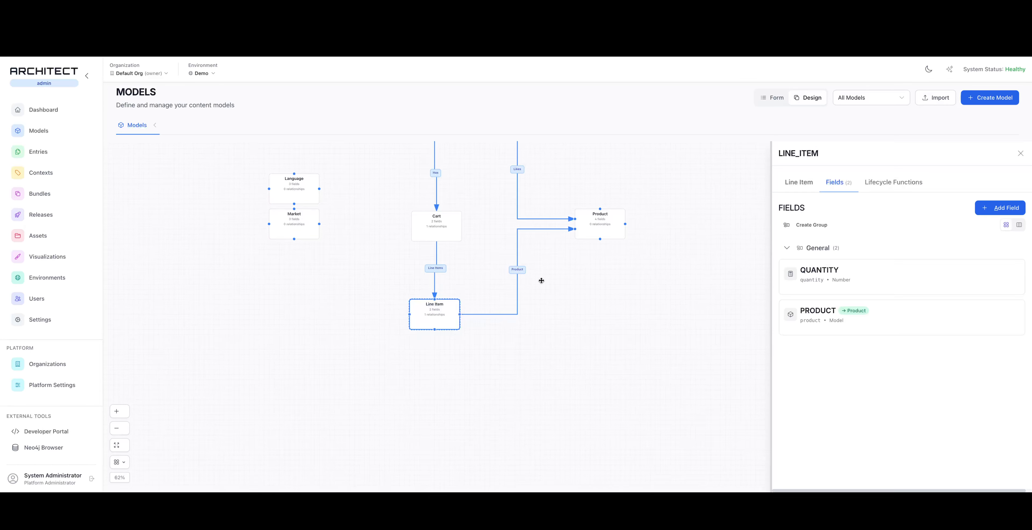
{"action": "left_click_drag", "start_coordinate": [485, 180], "coordinate": [559, 273]}
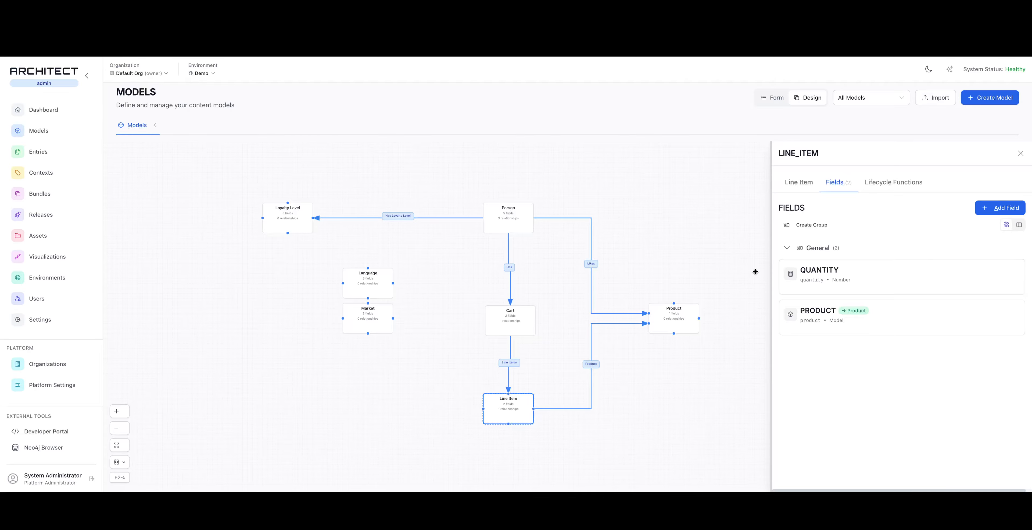
{"action": "left_click", "coordinate": [645, 236]}
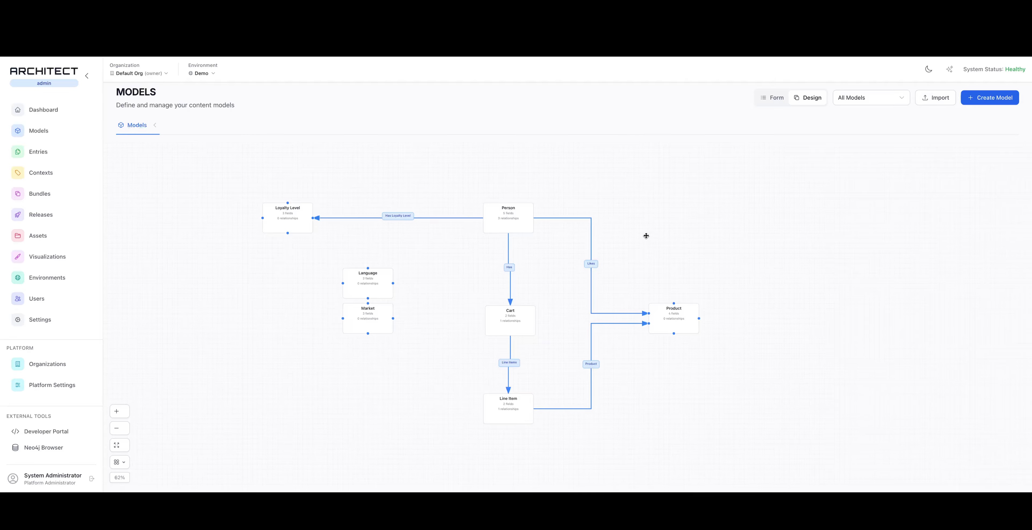
{"action": "double_click", "coordinate": [511, 315]}
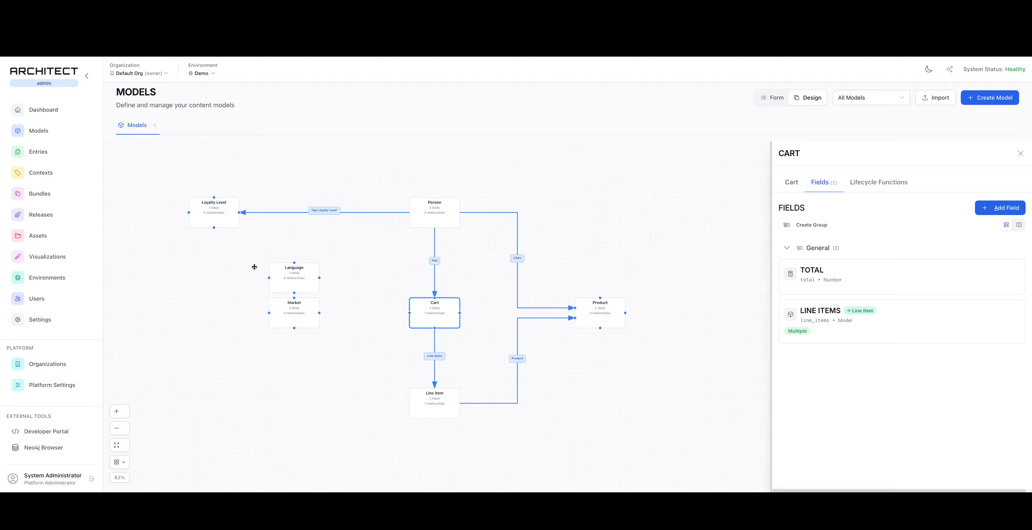
{"action": "left_click", "coordinate": [429, 219]}
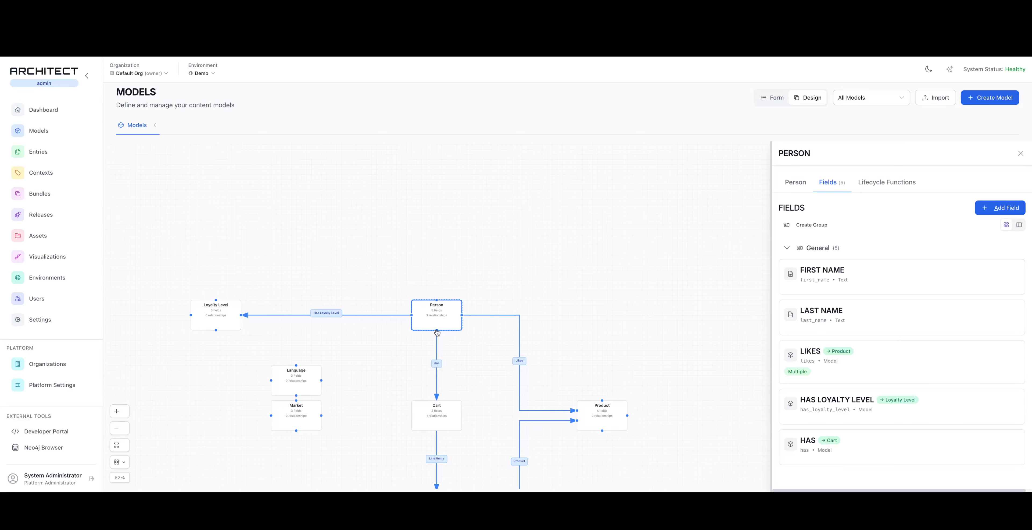
Draw a relationship from Person to Language as a field named Speaks, and shift the Loyalty Level node to straighten its connector to Person
{"action": "left_click_drag", "start_coordinate": [438, 332], "coordinate": [318, 390]}
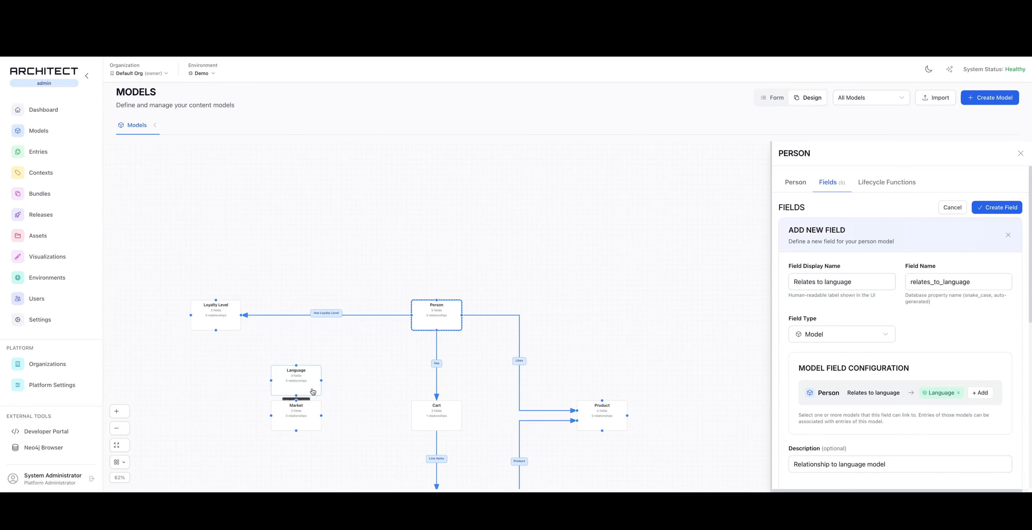
{"action": "triple_click", "coordinate": [828, 282]}
{"action": "type", "text": "Speaks"}
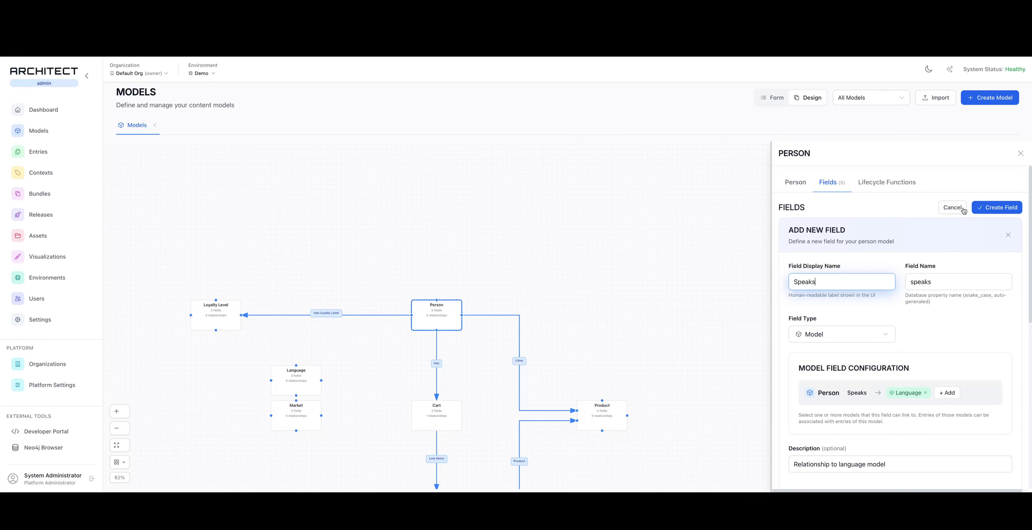
{"action": "left_click", "coordinate": [983, 207]}
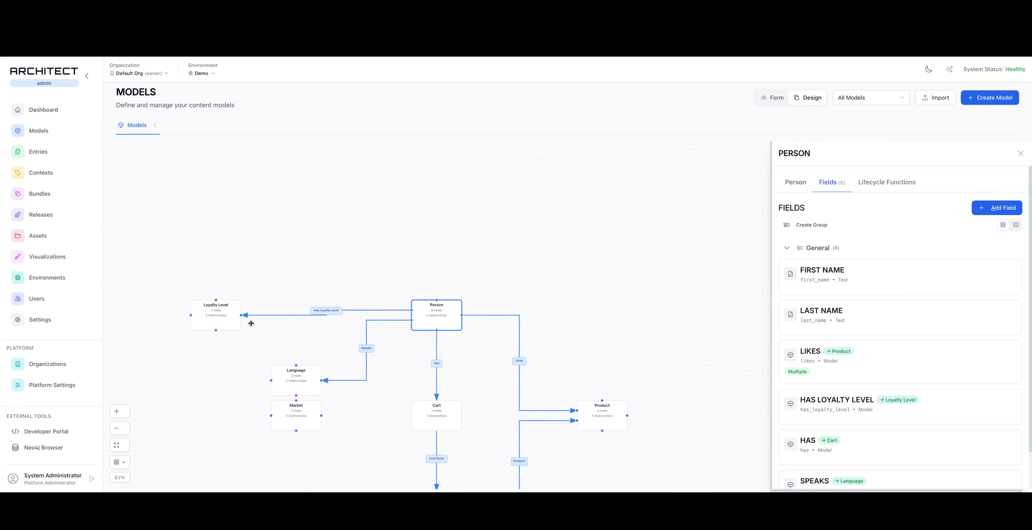
{"action": "left_click_drag", "start_coordinate": [206, 314], "coordinate": [211, 311]}
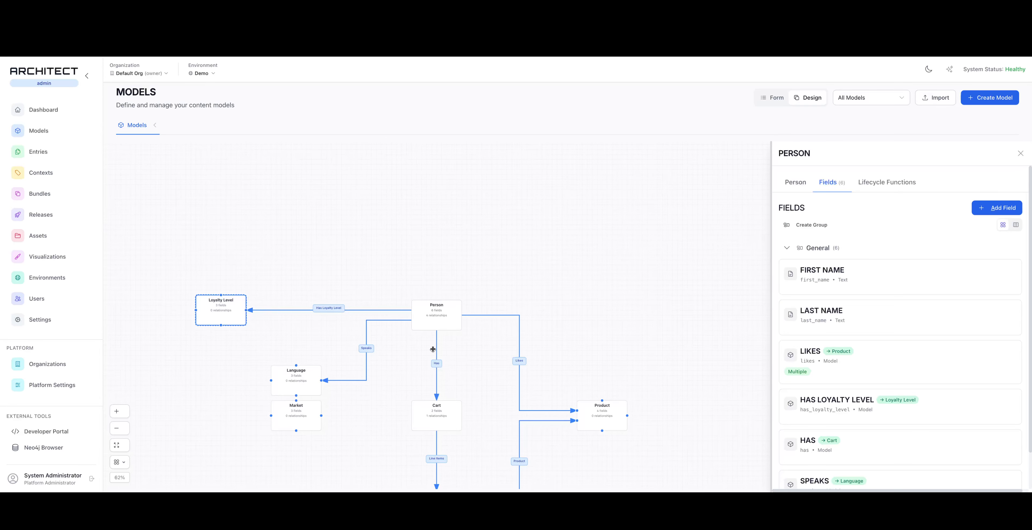
{"action": "left_click_drag", "start_coordinate": [619, 333], "coordinate": [636, 217]}
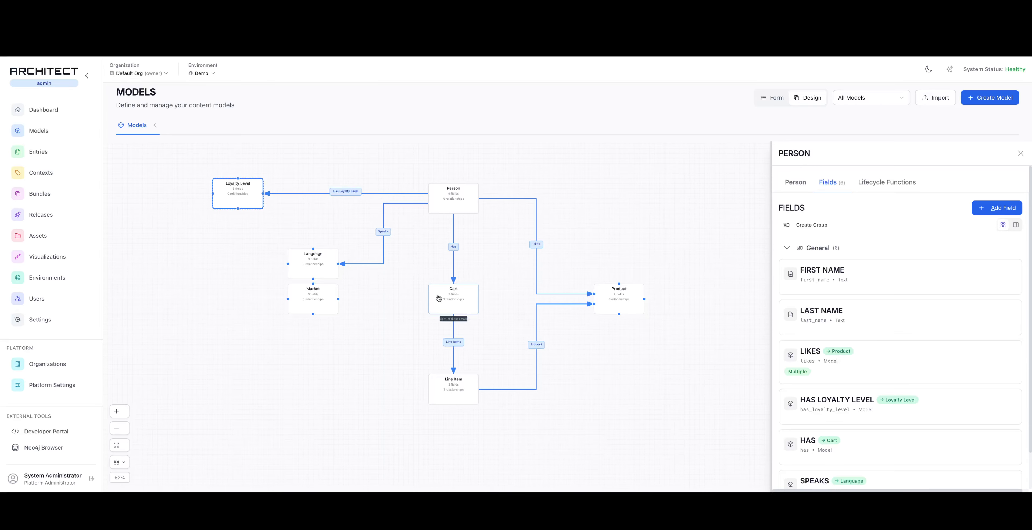
Leave the model diagram and view the existing Product entries
{"action": "left_click", "coordinate": [772, 97]}
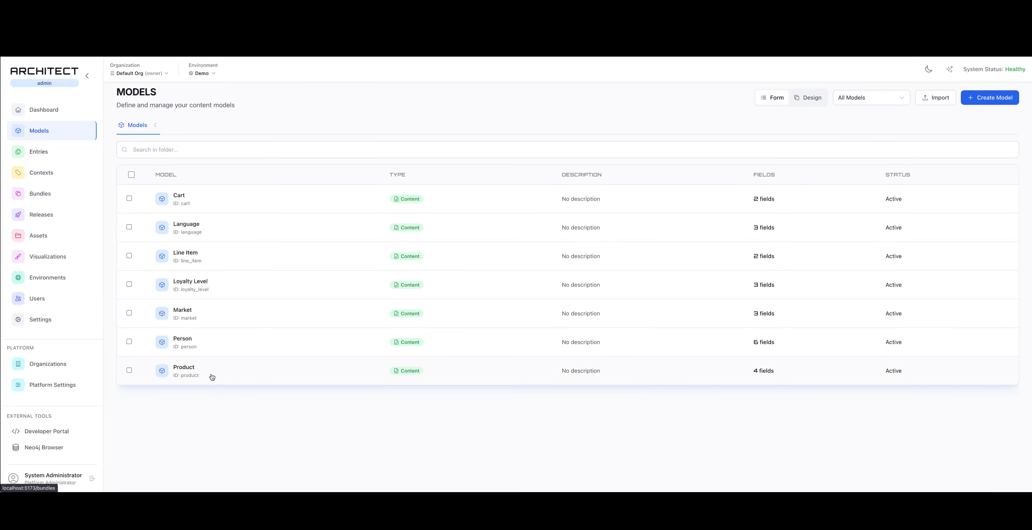
{"action": "left_click", "coordinate": [48, 157]}
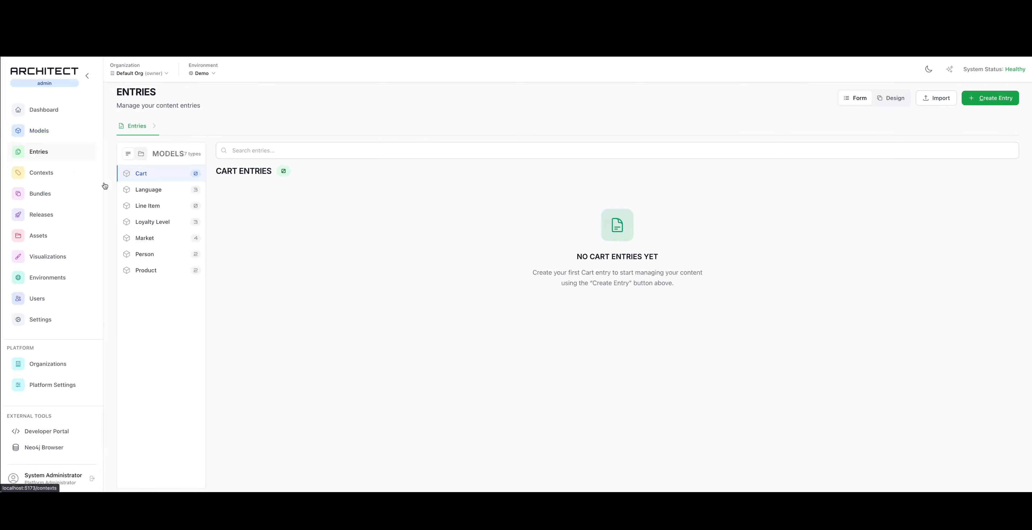
{"action": "left_click", "coordinate": [175, 271]}
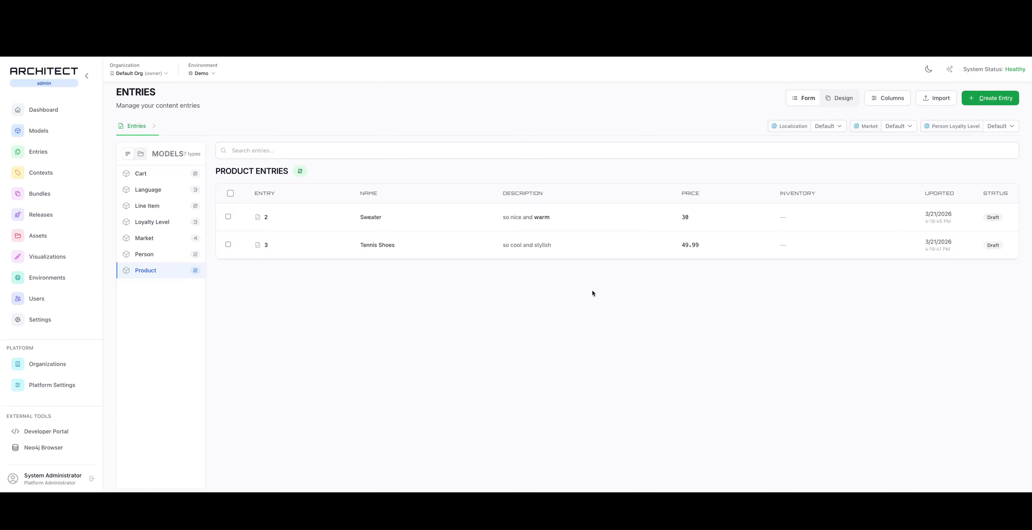
Open the Person entry with ID 1 and create a new exclusive Cart entry for its Has field
{"action": "left_click", "coordinate": [147, 258]}
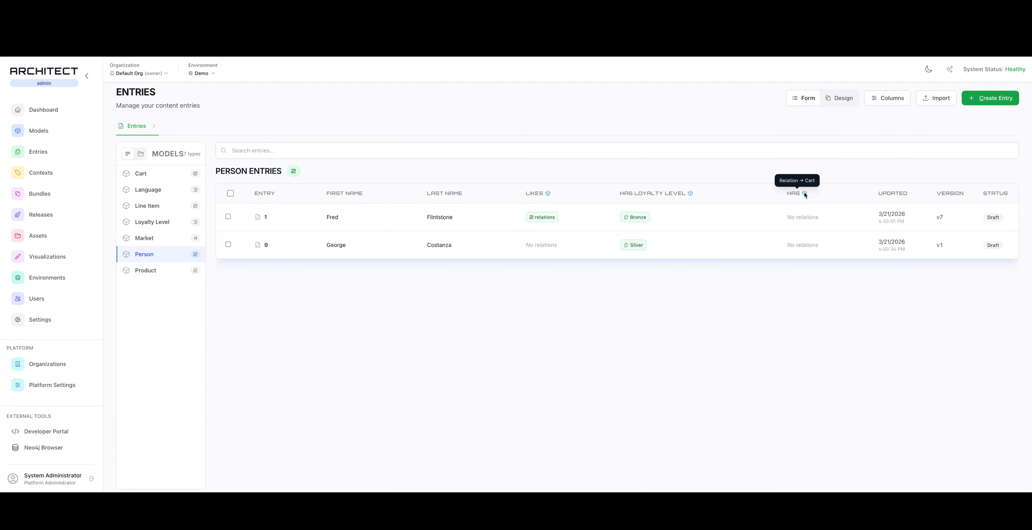
{"action": "left_click", "coordinate": [418, 217]}
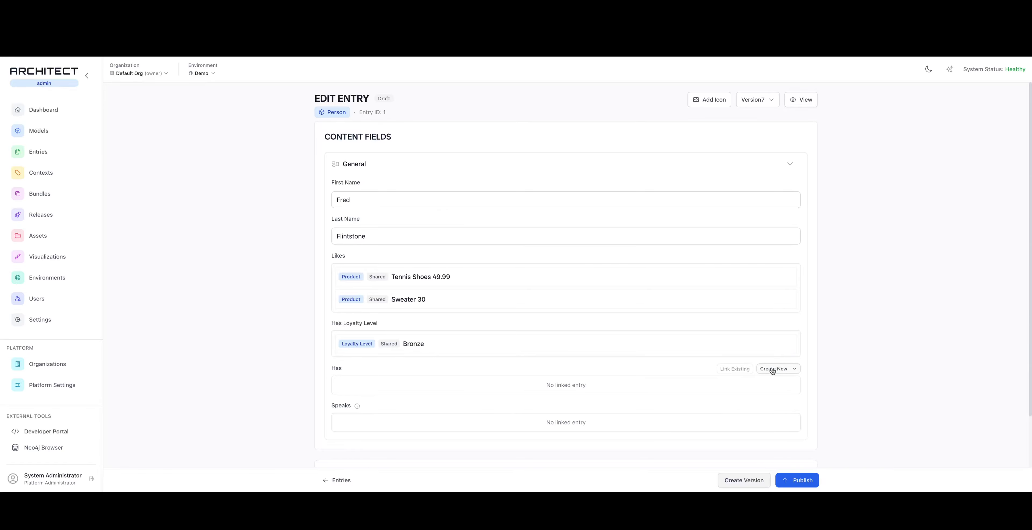
{"action": "left_click", "coordinate": [772, 370]}
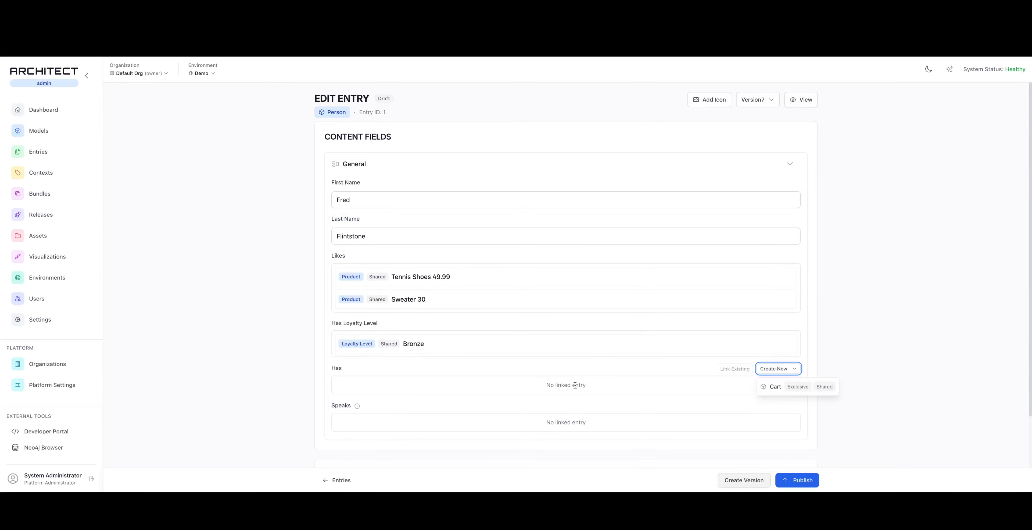
{"action": "left_click", "coordinate": [799, 385]}
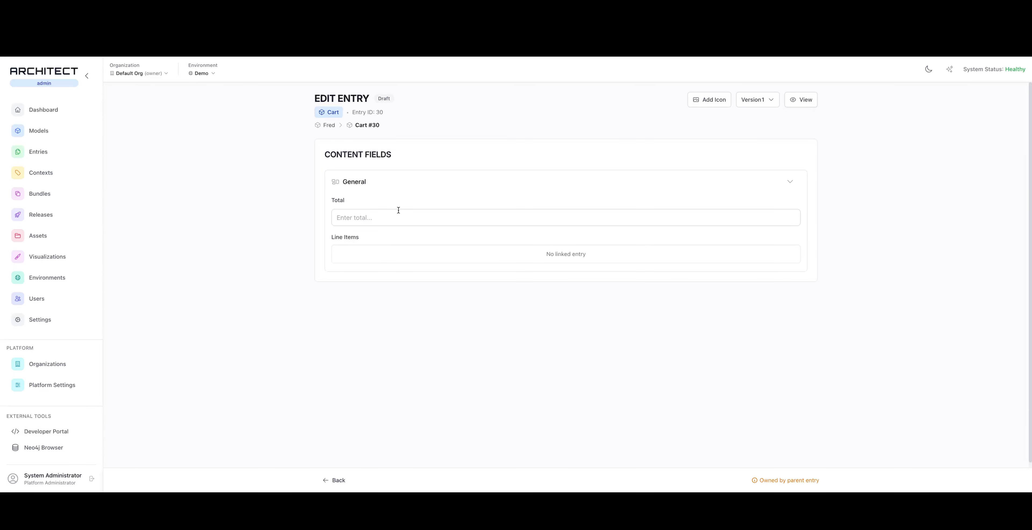
Create a new exclusive Line Item entry in the Cart entry's Line Items field
{"action": "mouse_move", "coordinate": [660, 253]}
{"action": "left_click", "coordinate": [781, 239]}
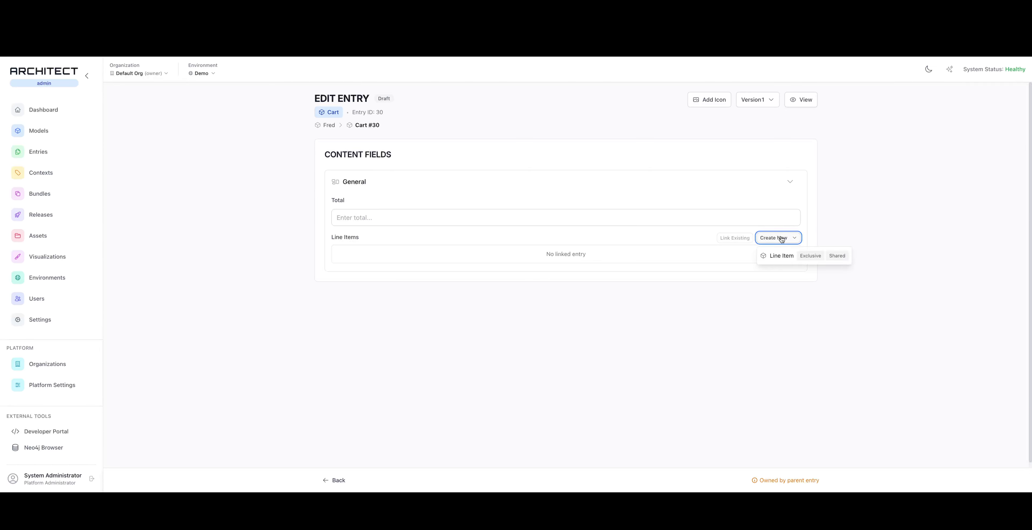
{"action": "left_click", "coordinate": [811, 256]}
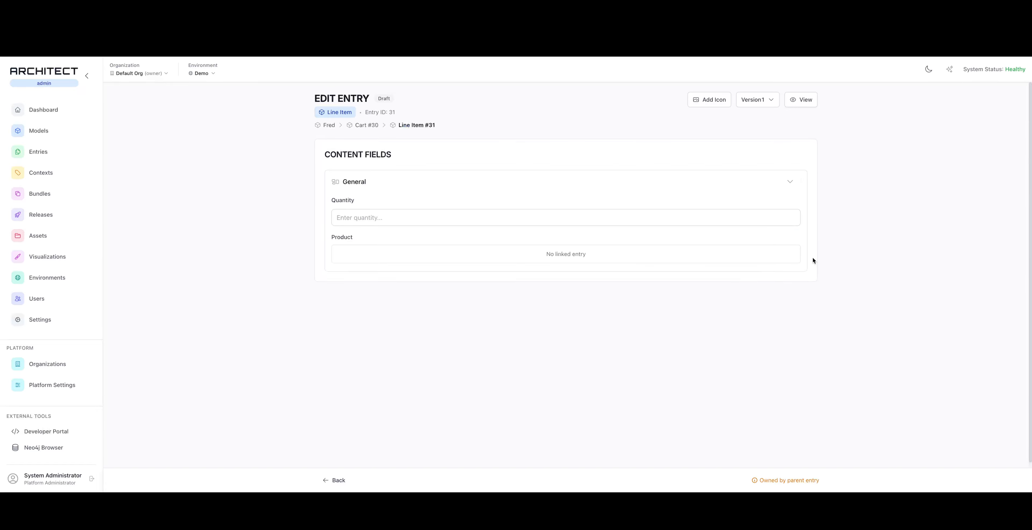
Set the line item's quantity to 3, link the existing Sweater product to it, and return to the Cart entry
{"action": "left_click", "coordinate": [400, 222]}
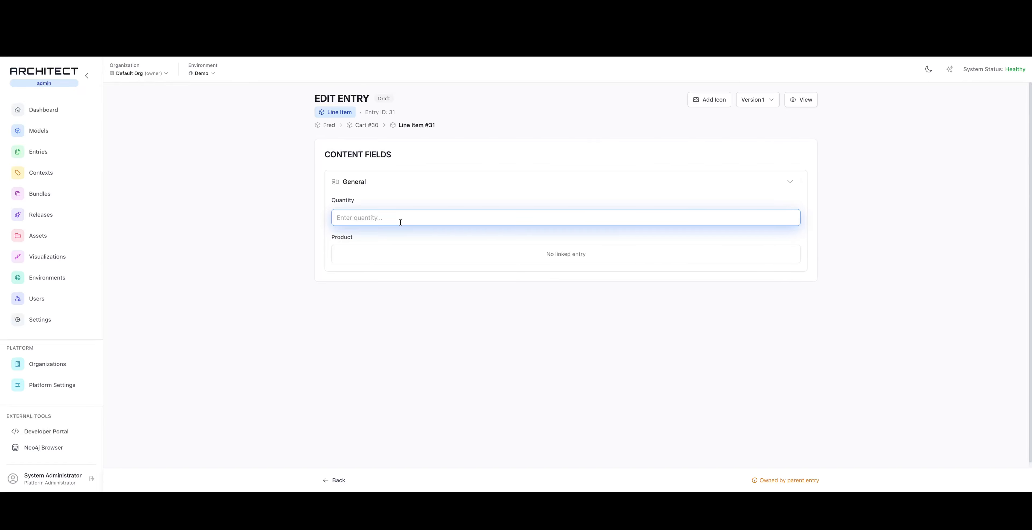
{"action": "type", "text": "3"}
{"action": "mouse_move", "coordinate": [624, 257]}
{"action": "left_click", "coordinate": [735, 237]}
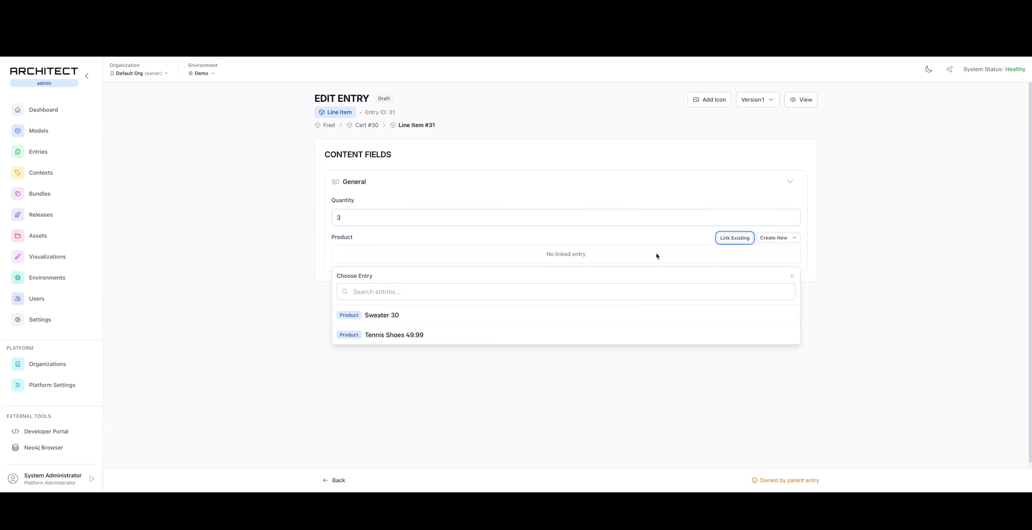
{"action": "left_click", "coordinate": [400, 316]}
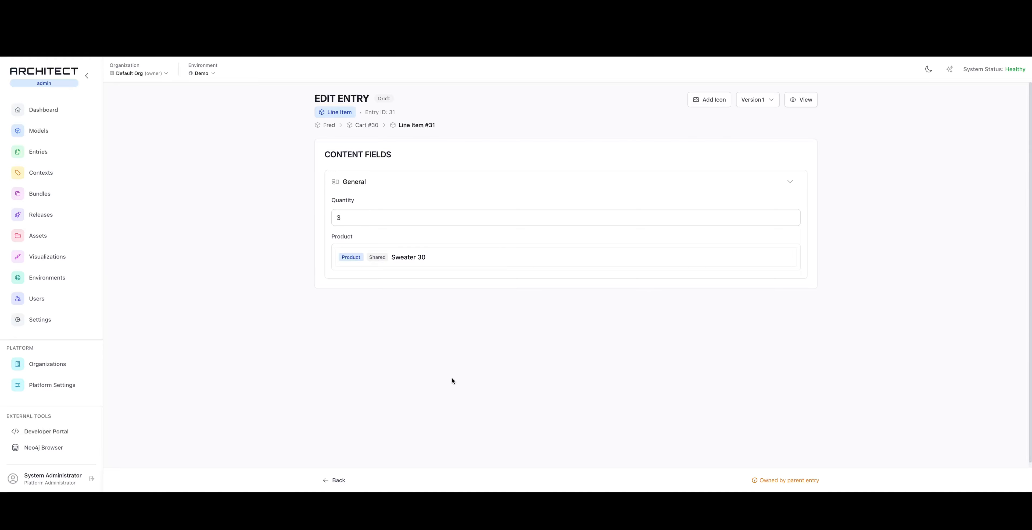
{"action": "left_click", "coordinate": [340, 479]}
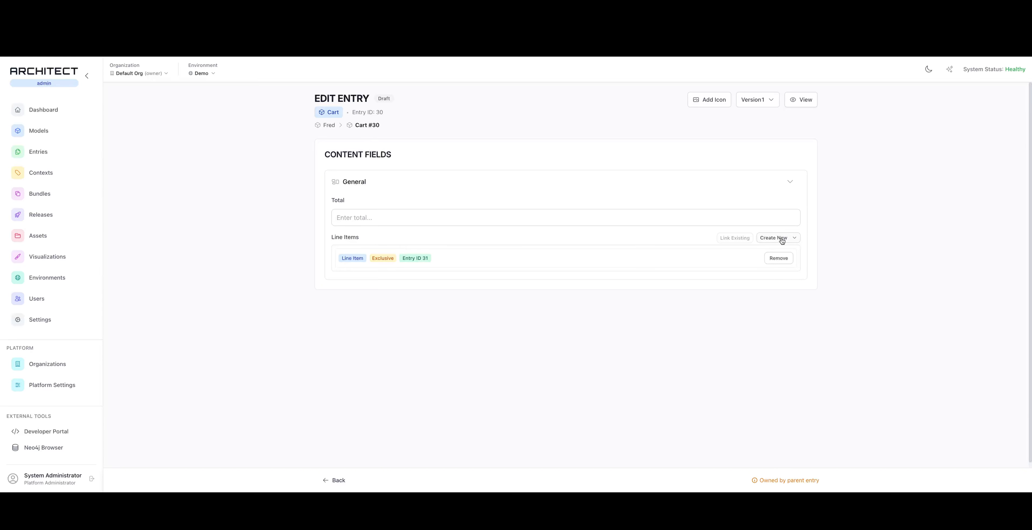
Create a second exclusive Line Item with quantity 2 linked to the existing Tennis Shoes product, and return to the Cart entry
{"action": "left_click", "coordinate": [768, 239]}
{"action": "left_click", "coordinate": [815, 256]}
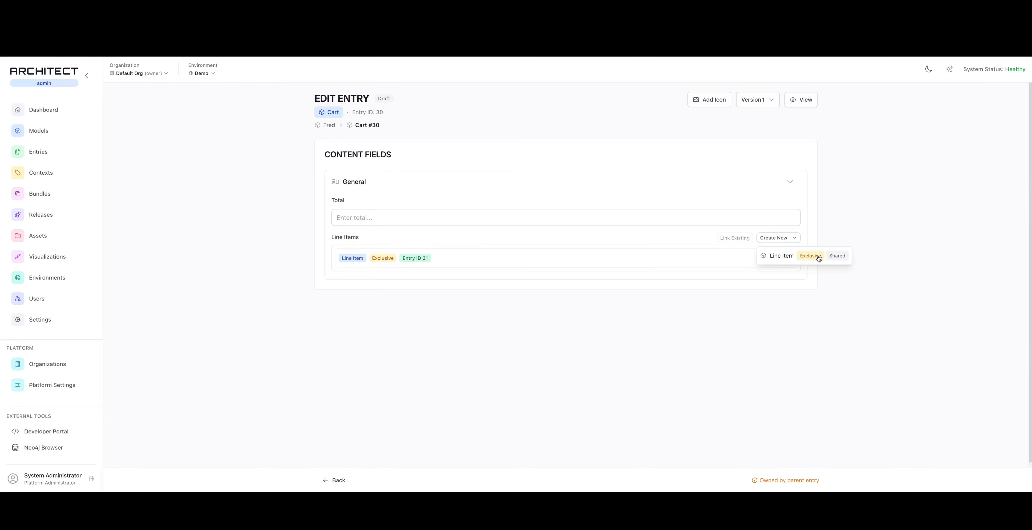
{"action": "left_click", "coordinate": [389, 217]}
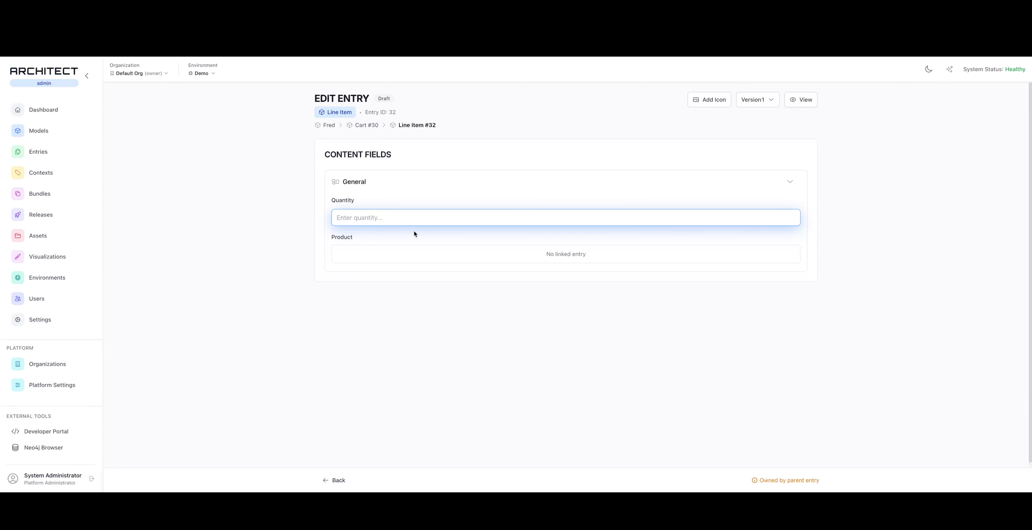
{"action": "type", "text": "2"}
{"action": "left_click", "coordinate": [751, 239]}
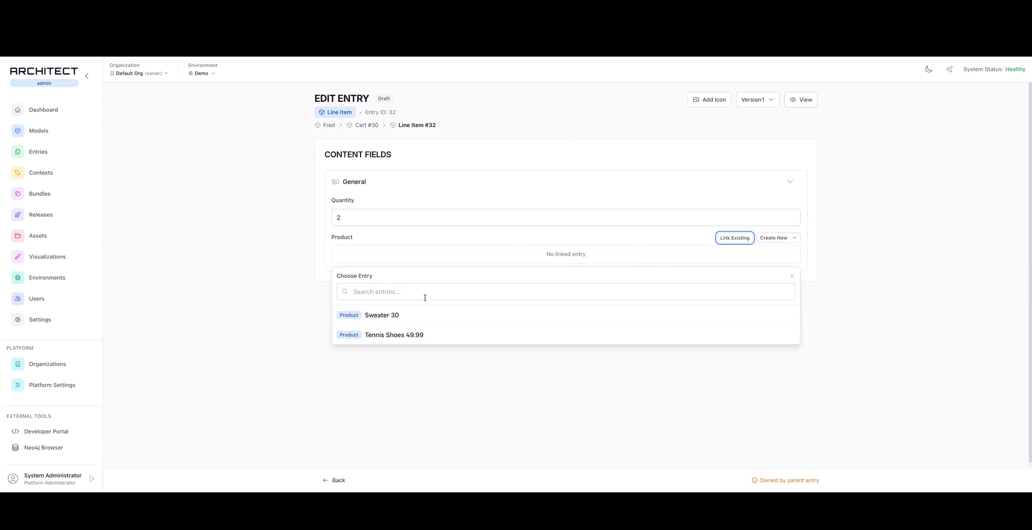
{"action": "left_click", "coordinate": [394, 334]}
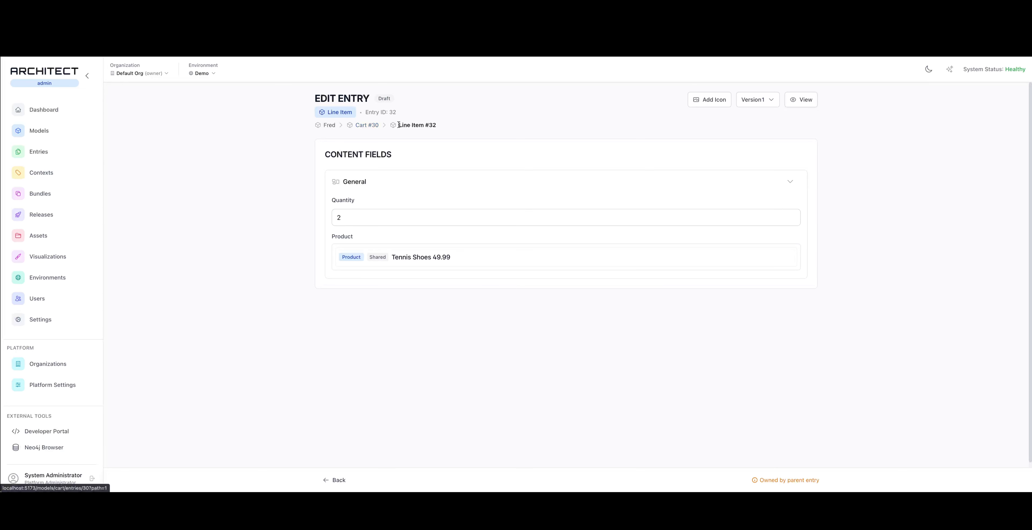
{"action": "left_click", "coordinate": [368, 125]}
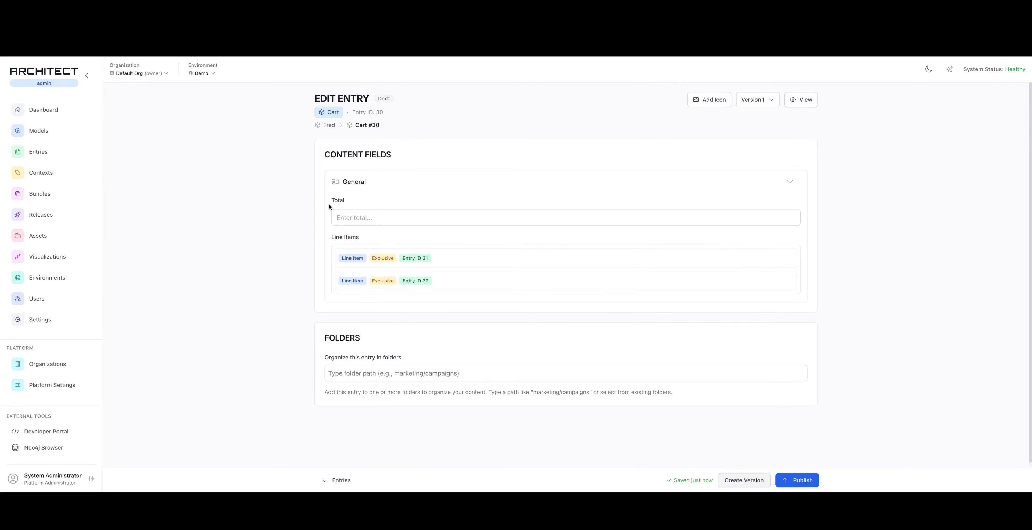
{"action": "left_click", "coordinate": [375, 214]}
{"action": "left_click", "coordinate": [305, 233]}
Assign the shopping cart system icon to the Cart model, searching the icons for "cart"
{"action": "left_click", "coordinate": [36, 131]}
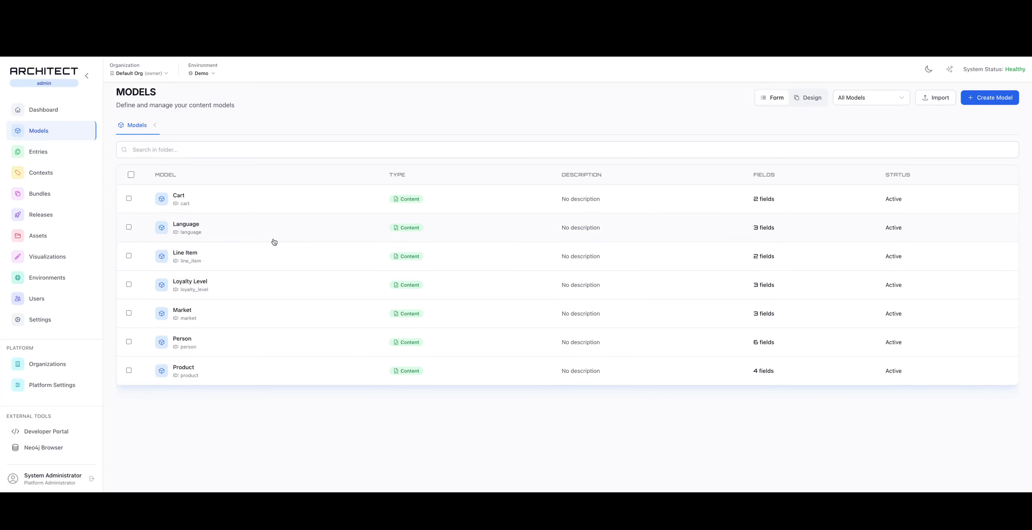
{"action": "left_click", "coordinate": [271, 203]}
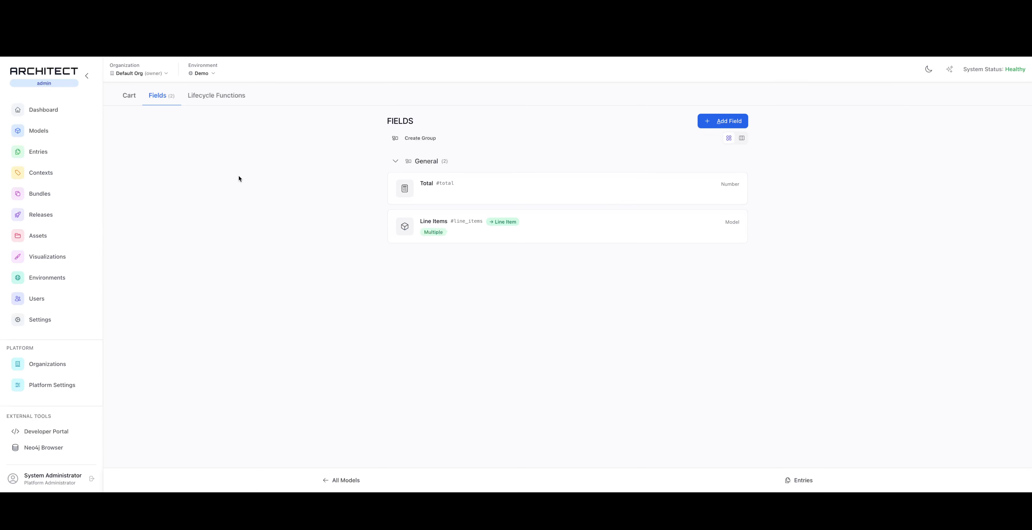
{"action": "left_click", "coordinate": [136, 103]}
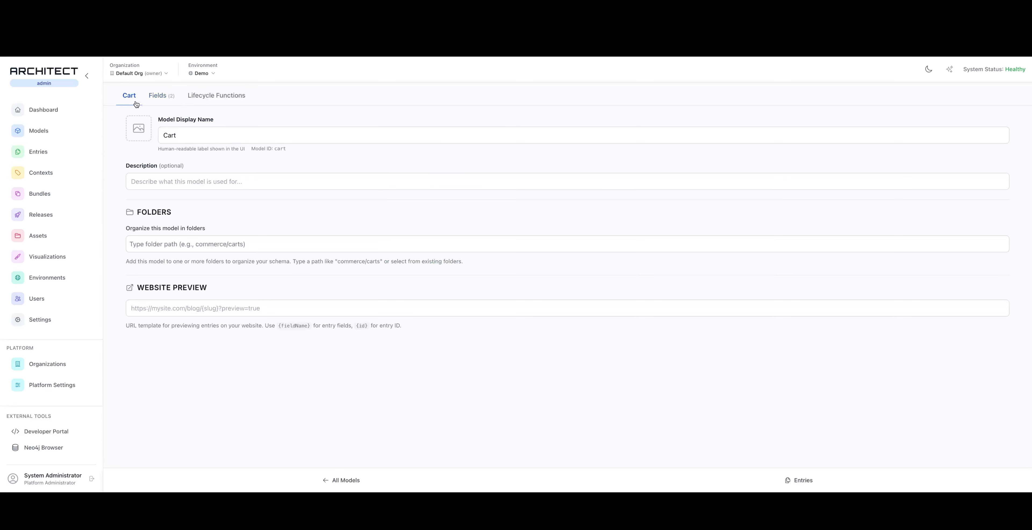
{"action": "left_click", "coordinate": [140, 129]}
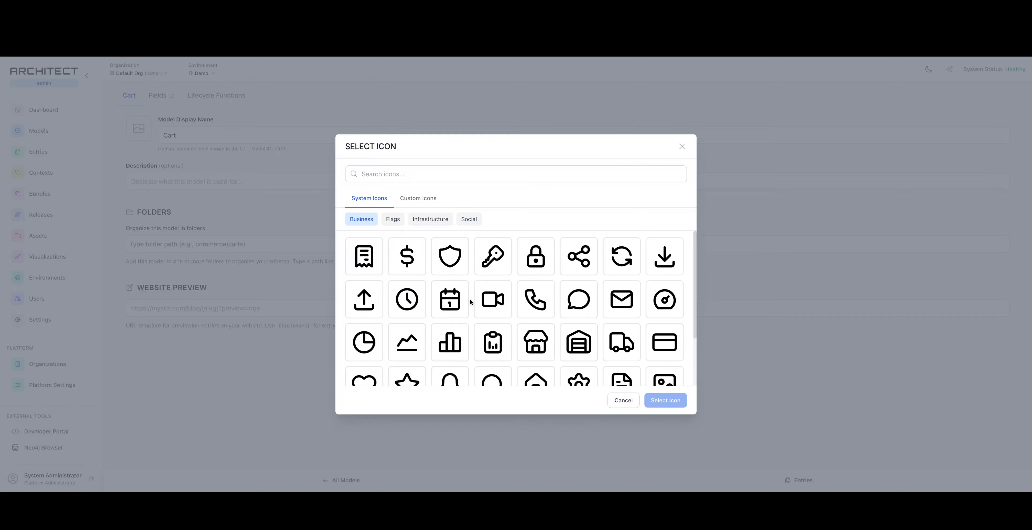
{"action": "left_click", "coordinate": [410, 173]}
{"action": "type", "text": "cart"}
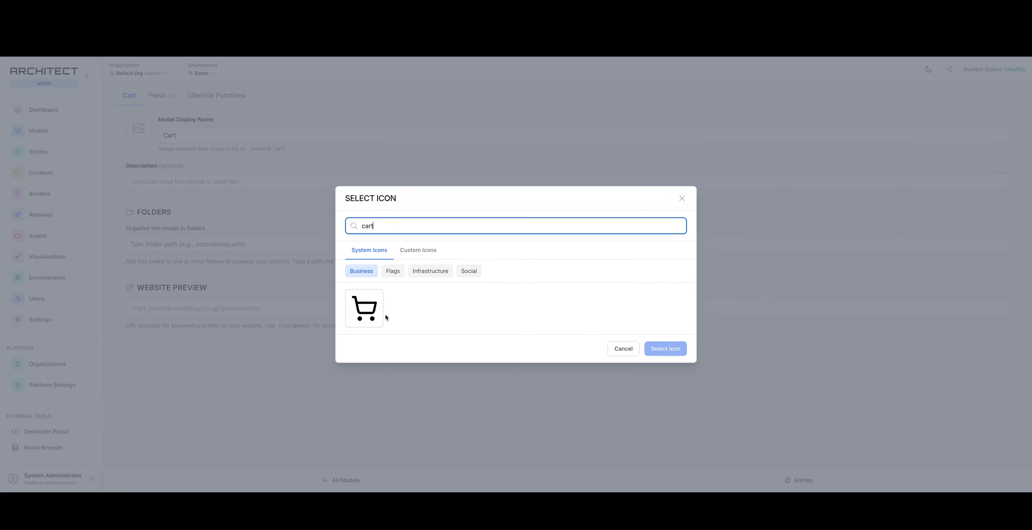
{"action": "left_click", "coordinate": [370, 310]}
{"action": "left_click", "coordinate": [666, 350]}
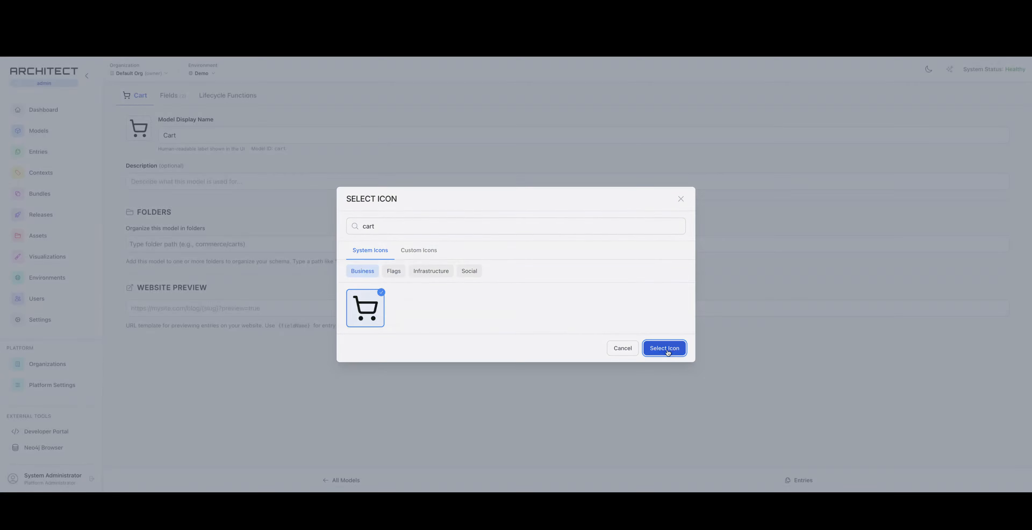
Examine the Cart model's icon in the model list and the design diagram
{"action": "left_click", "coordinate": [53, 133]}
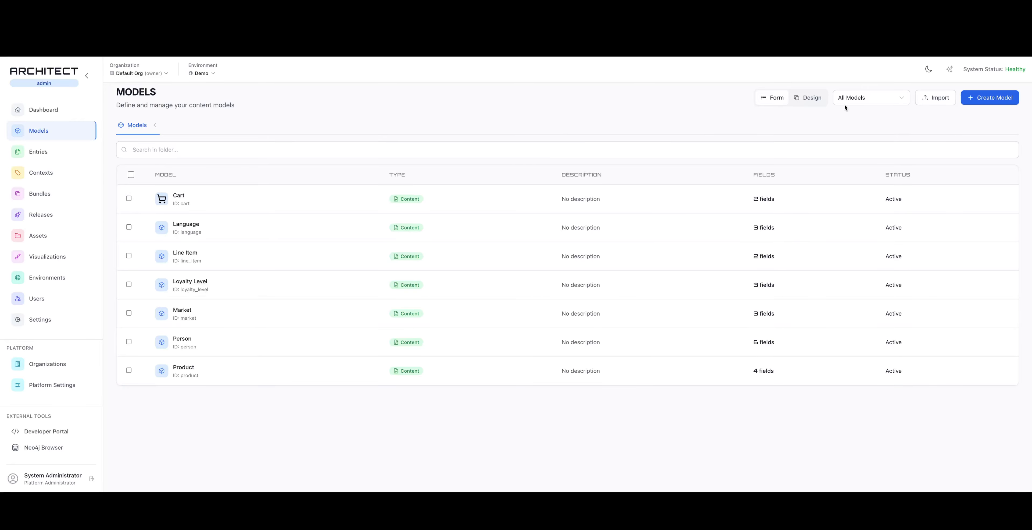
{"action": "left_click", "coordinate": [818, 100]}
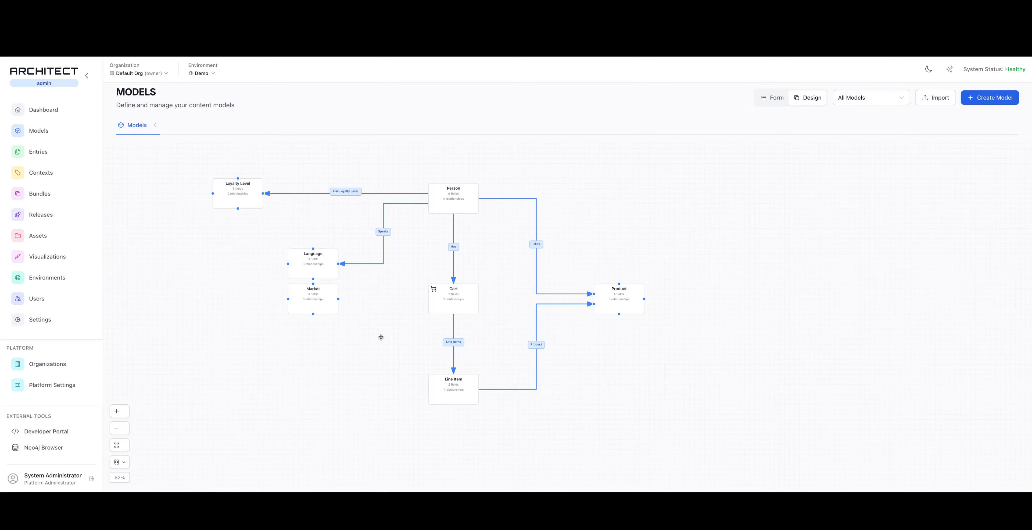
{"action": "left_click_drag", "start_coordinate": [380, 337], "coordinate": [401, 370]}
{"action": "scroll", "coordinate": [465, 358], "scroll_direction": "up", "scroll_amount": 5}
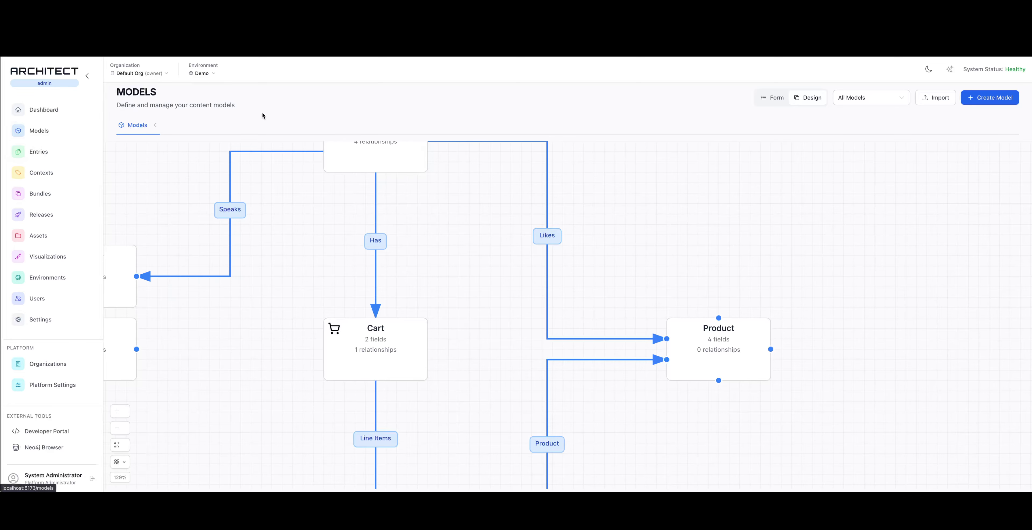
{"action": "left_click", "coordinate": [773, 98]}
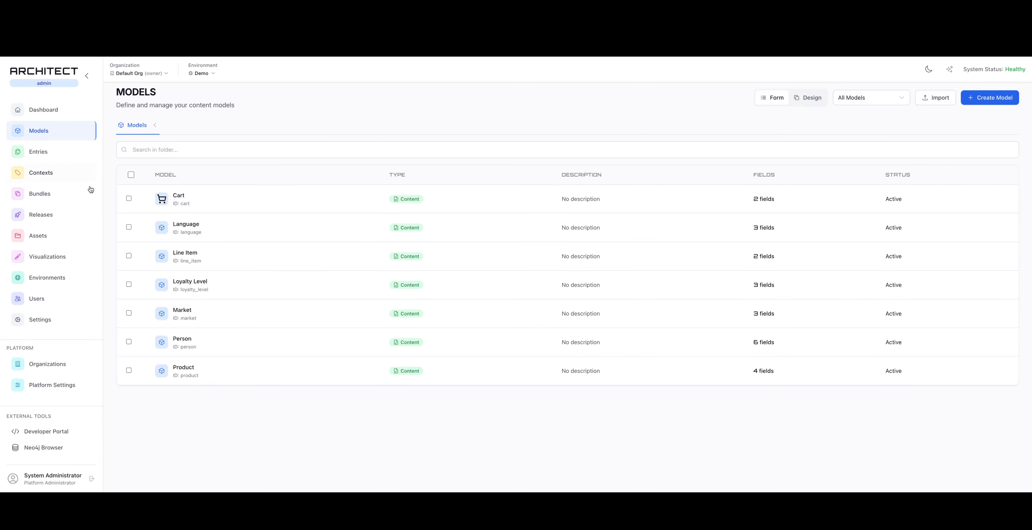
Start a new lifecycle function for the Cart model, check its code editor, and return to AI code generation
{"action": "left_click", "coordinate": [202, 197]}
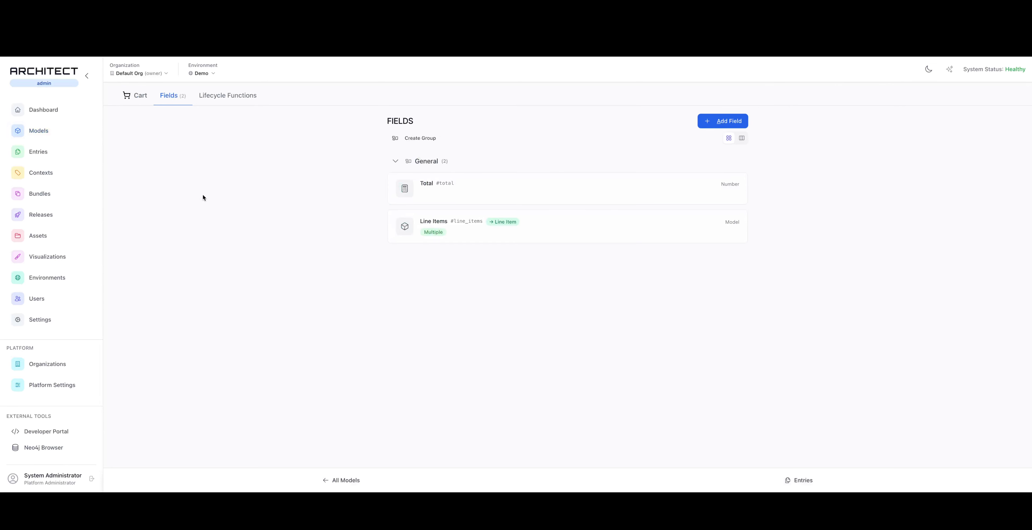
{"action": "left_click", "coordinate": [235, 96]}
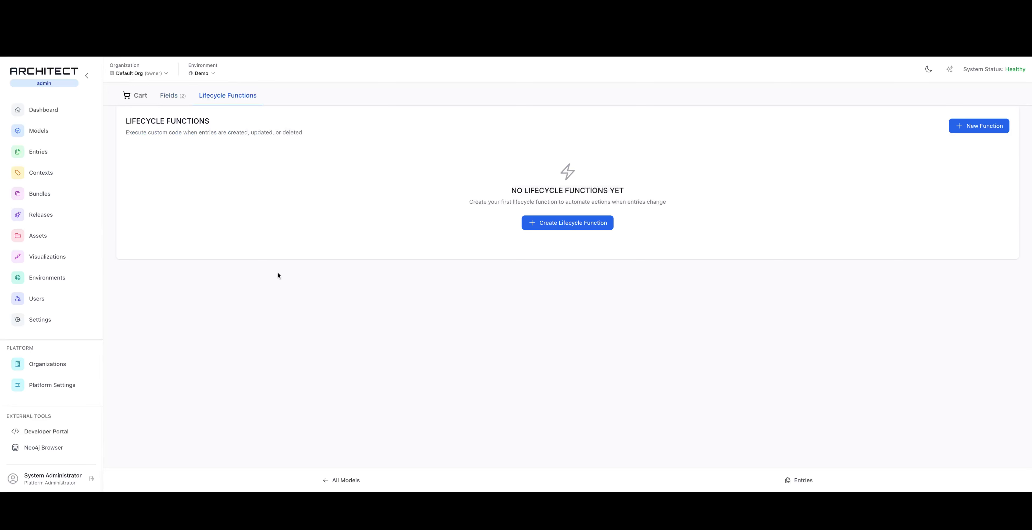
{"action": "left_click", "coordinate": [586, 226]}
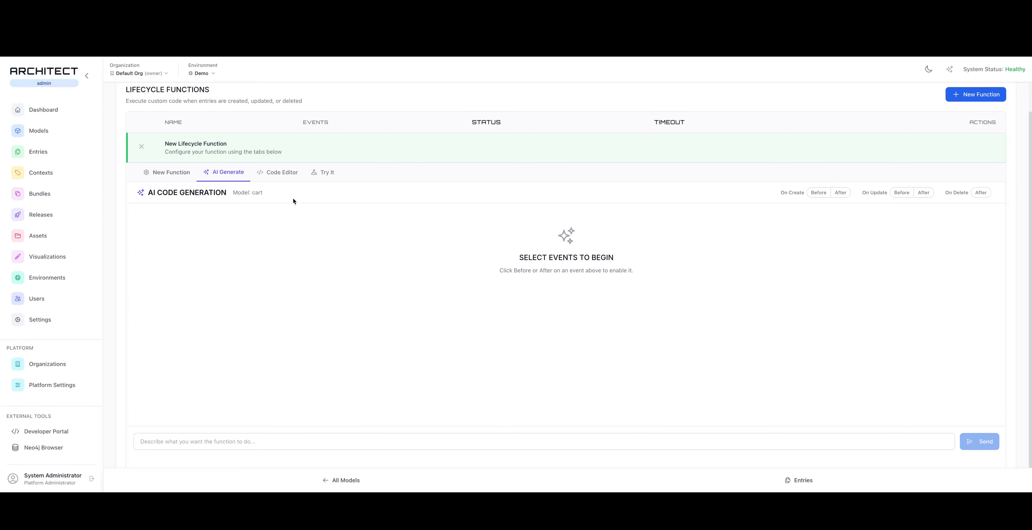
{"action": "left_click", "coordinate": [286, 178]}
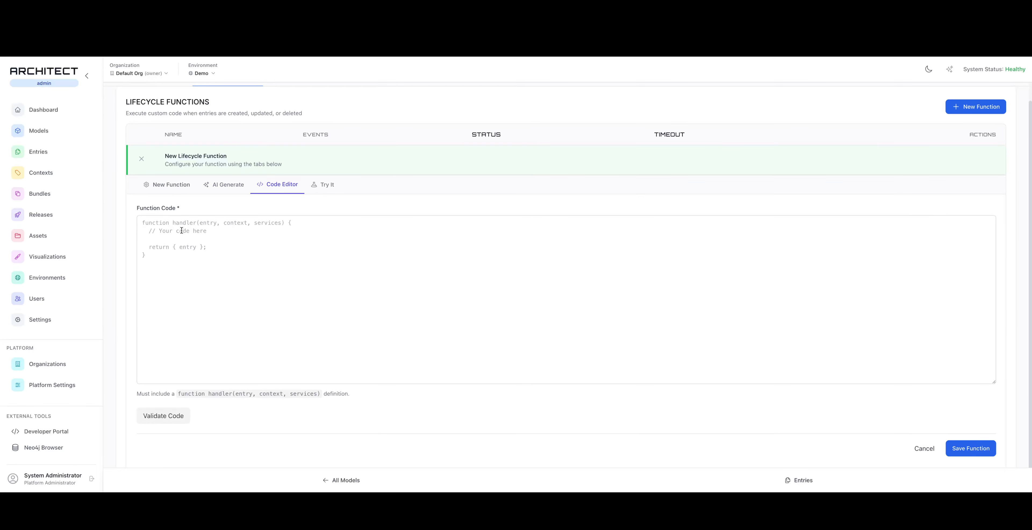
{"action": "left_click", "coordinate": [223, 187]}
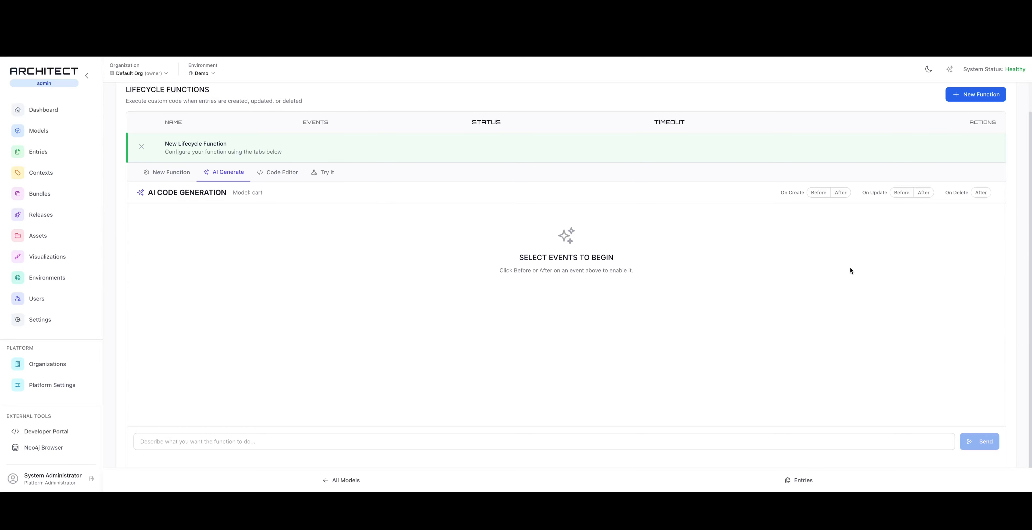
Enable the function's Before events for On Create and On Update, and generate AI suggestions for it
{"action": "left_click", "coordinate": [816, 195]}
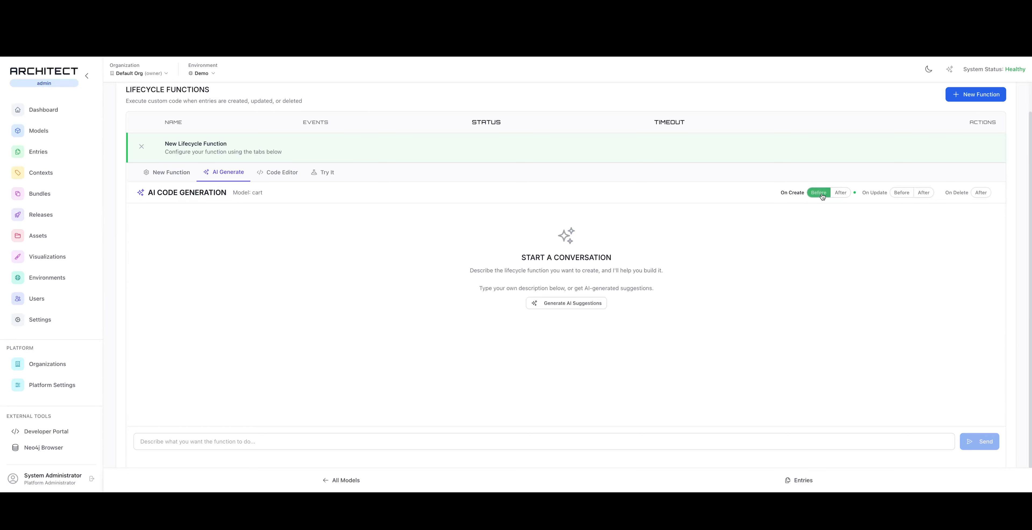
{"action": "left_click", "coordinate": [901, 193]}
{"action": "left_click", "coordinate": [818, 192]}
{"action": "left_click", "coordinate": [980, 192]}
{"action": "left_click", "coordinate": [980, 196]}
{"action": "left_click", "coordinate": [584, 303]}
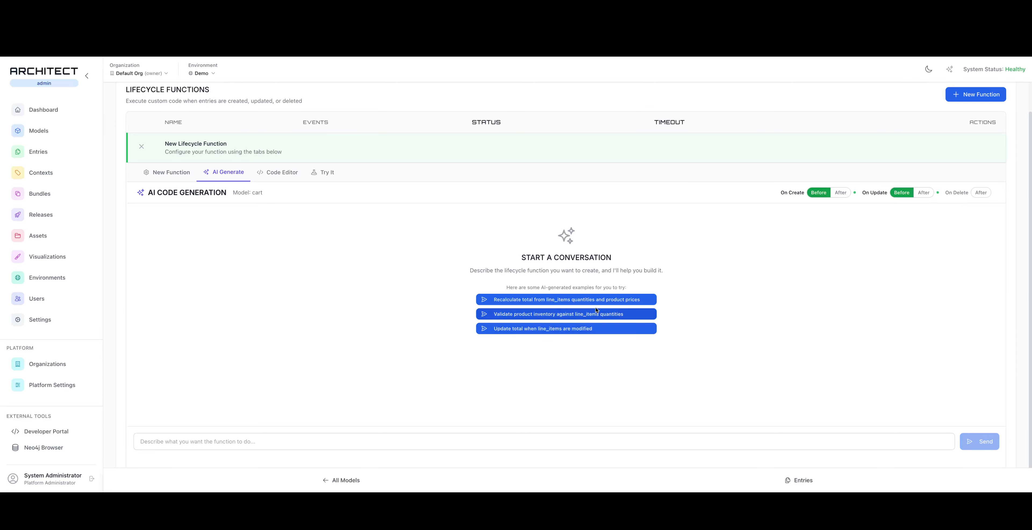
{"action": "left_click", "coordinate": [248, 438]}
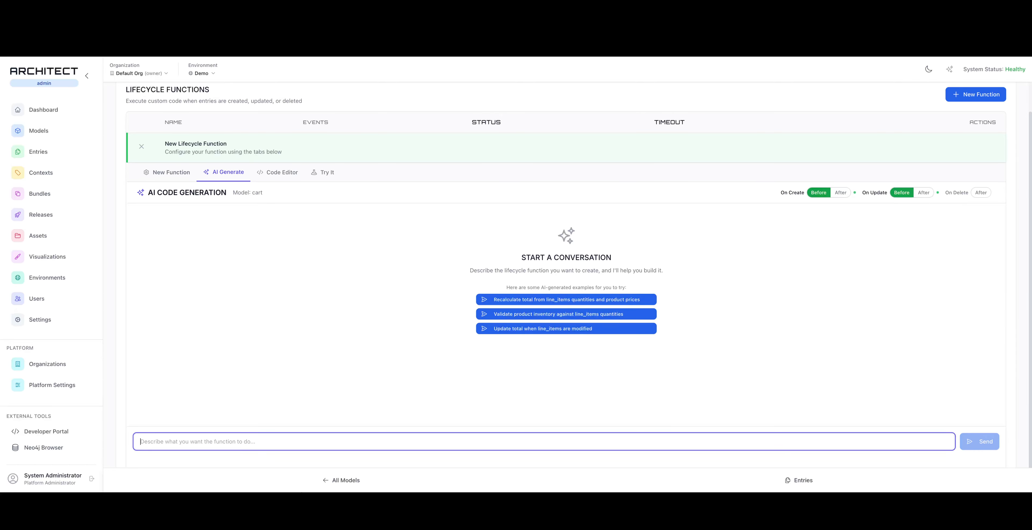
{"action": "type", "text": "calculate"}
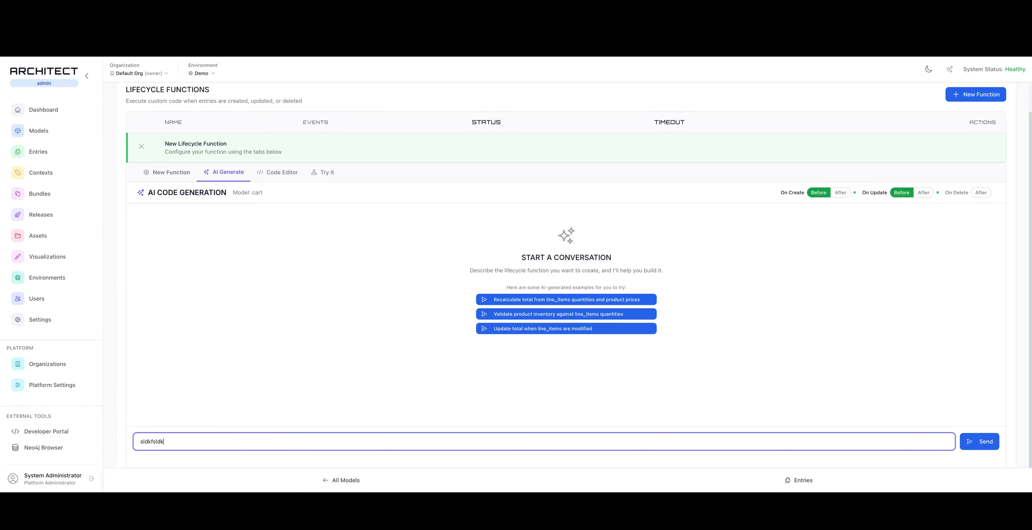
{"action": "key", "text": "BackSpace"}
{"action": "key", "text": "BackSpace"}
{"action": "key", "text": "BackSpace"}
{"action": "key", "text": "BackSpace"}
{"action": "key", "text": "BackSpace"}
{"action": "key", "text": "BackSpace"}
{"action": "key", "text": "BackSpace"}
{"action": "key", "text": "BackSpace"}
{"action": "key", "text": "BackSpace"}
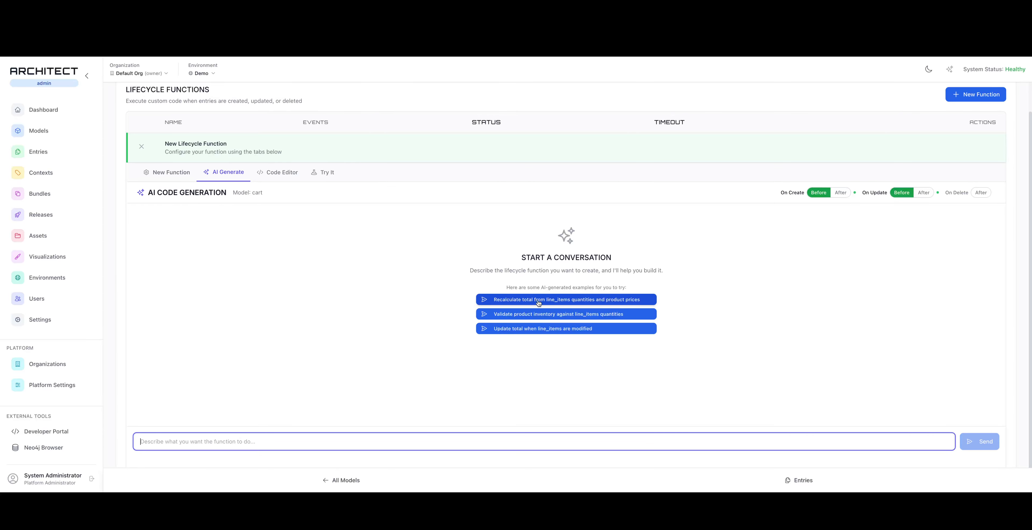
Generate the function from the suggestion "Recalculate total from line_items quantities and product prices" and save it
{"action": "left_click", "coordinate": [547, 301]}
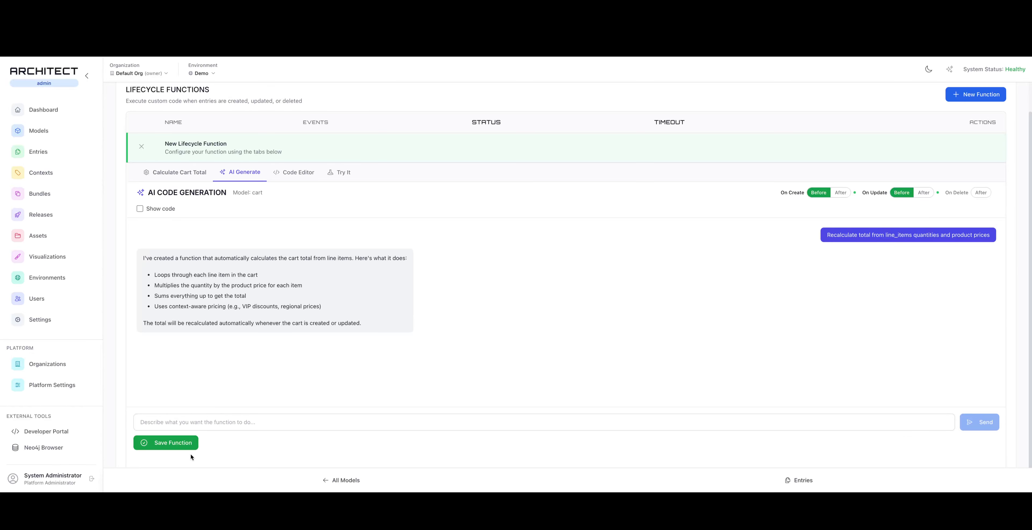
{"action": "left_click", "coordinate": [182, 443]}
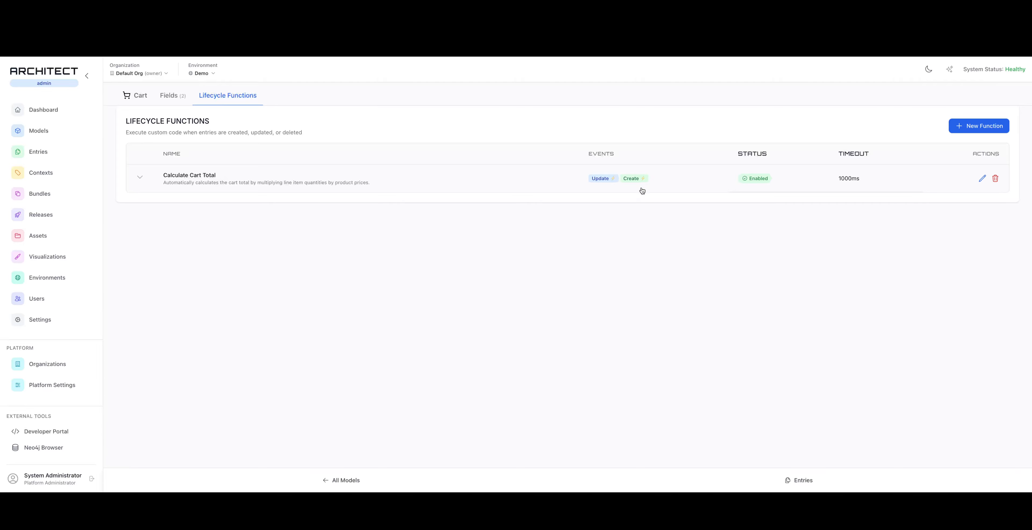
Disable and re-enable the Calculate Cart Total function, and open it for editing
{"action": "left_click", "coordinate": [761, 180]}
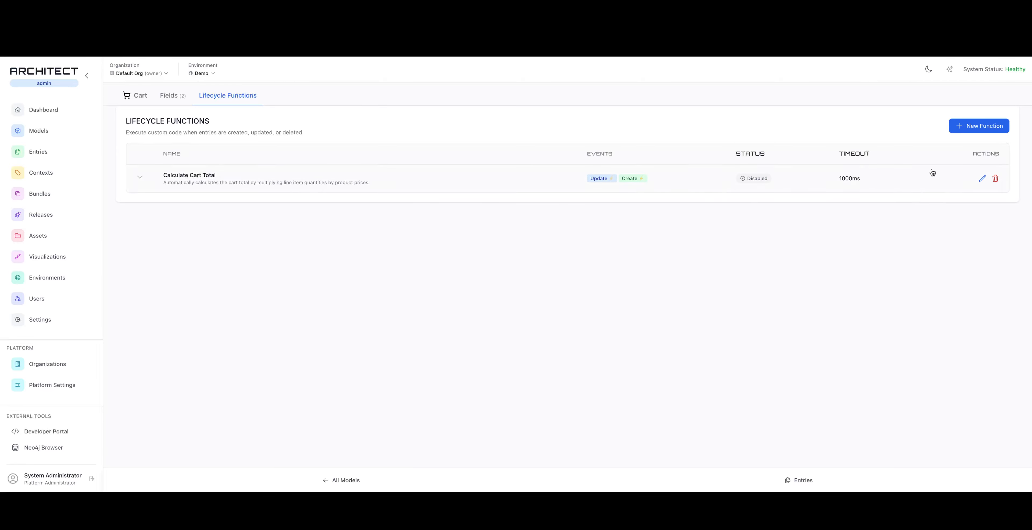
{"action": "left_click", "coordinate": [761, 177]}
{"action": "left_click", "coordinate": [978, 180]}
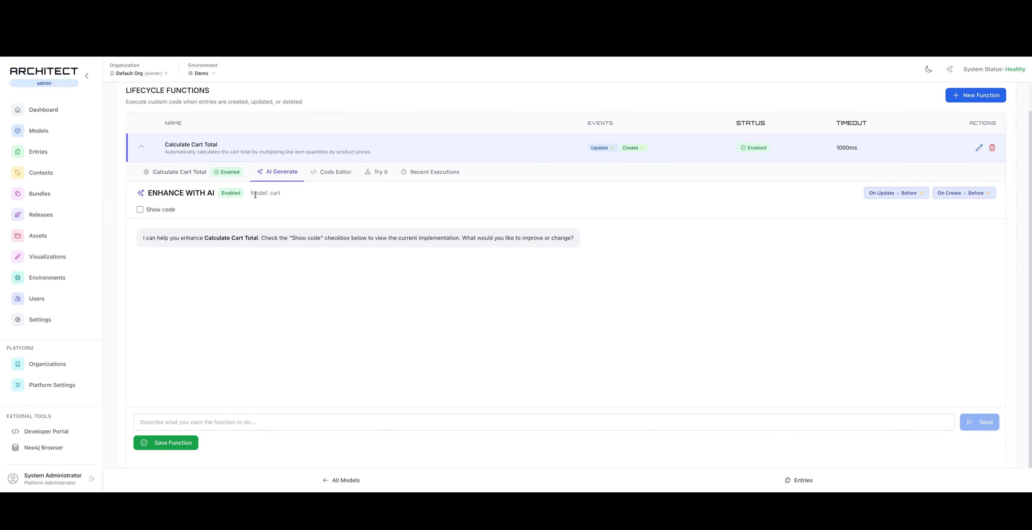
Review the Calculate Cart Total function's code, its test options, and its recent executions
{"action": "left_click", "coordinate": [337, 174]}
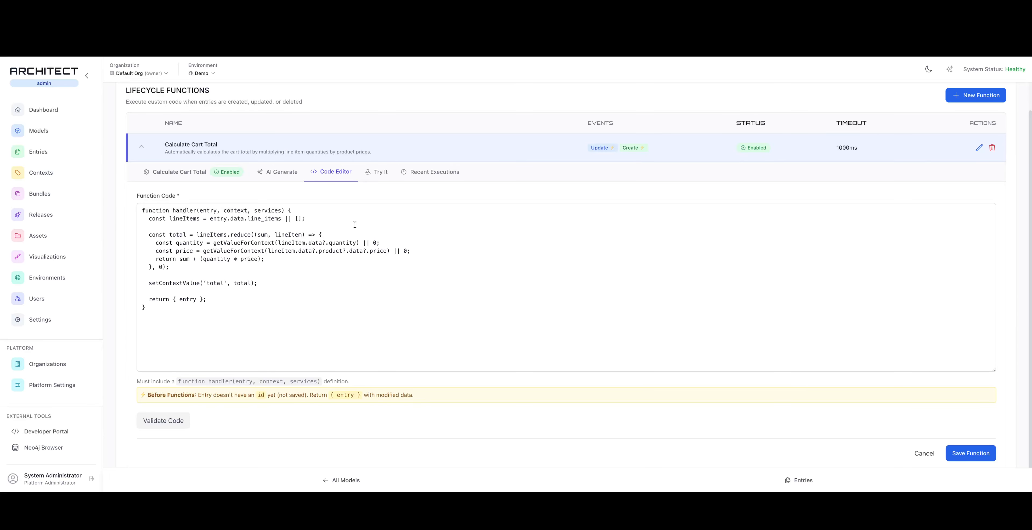
{"action": "left_click", "coordinate": [380, 175]}
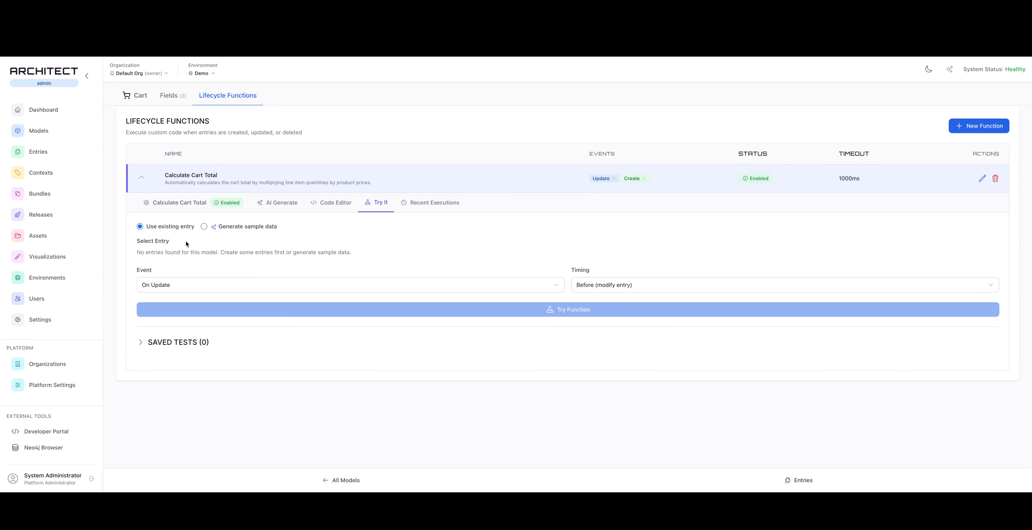
{"action": "left_click", "coordinate": [434, 203]}
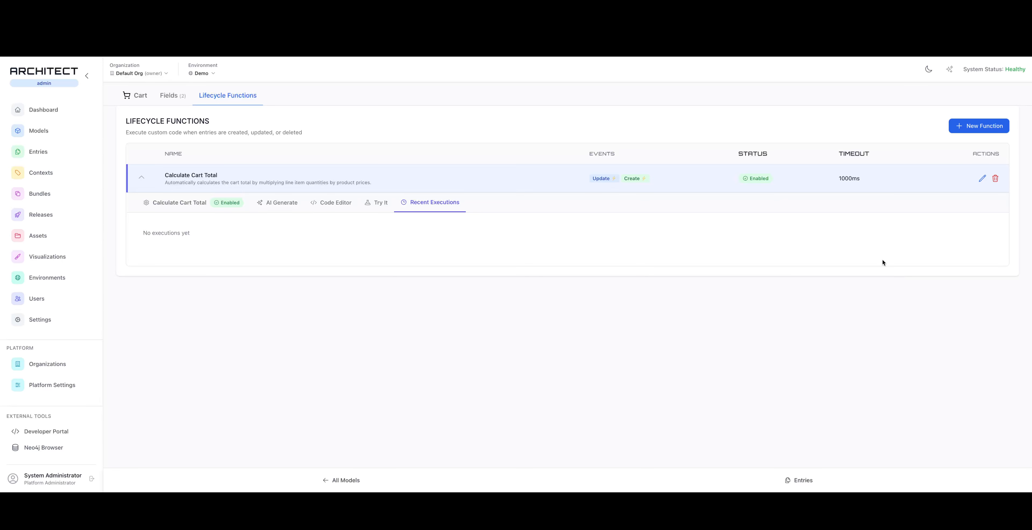
Open the cart linked to Person entry 1 and check its calculated Total
{"action": "left_click", "coordinate": [41, 153]}
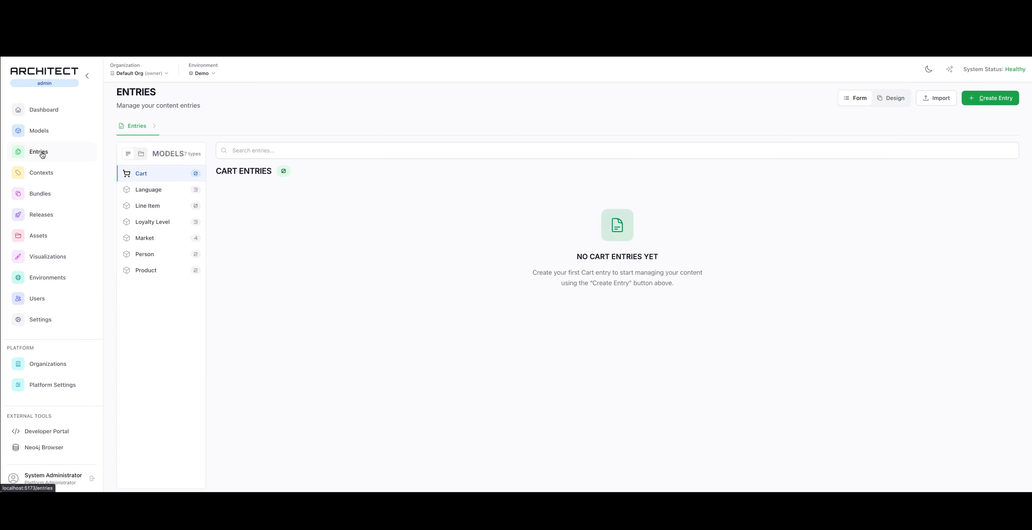
{"action": "left_click", "coordinate": [146, 256]}
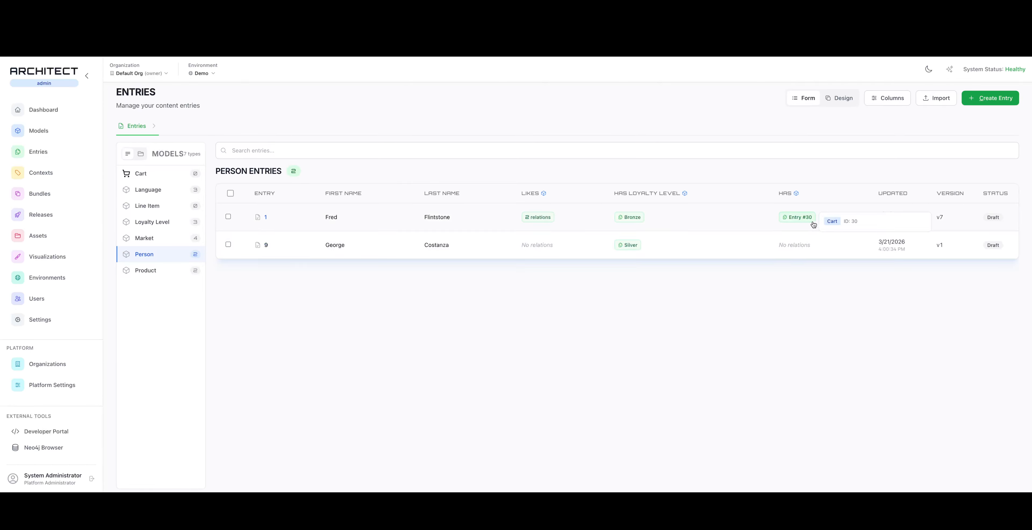
{"action": "left_click", "coordinate": [479, 216]}
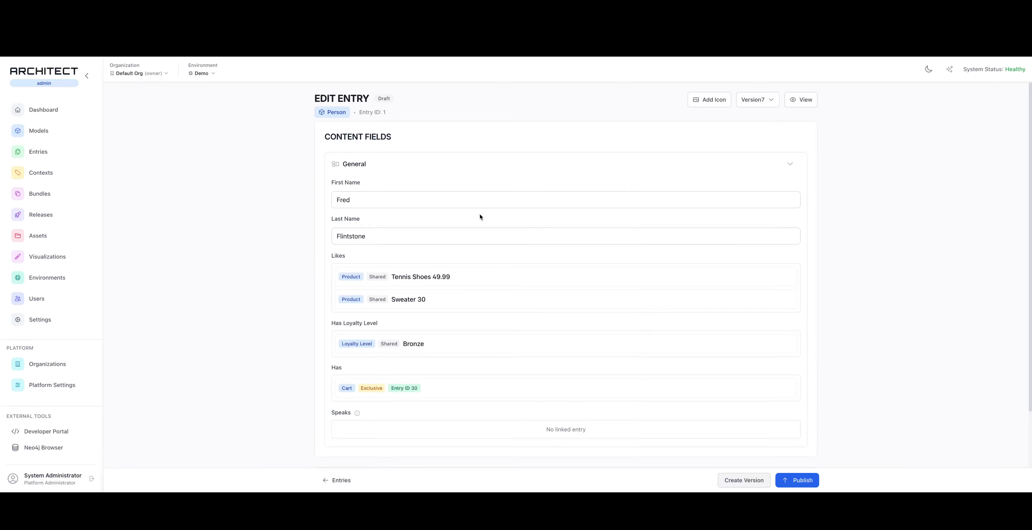
{"action": "left_click", "coordinate": [430, 388]}
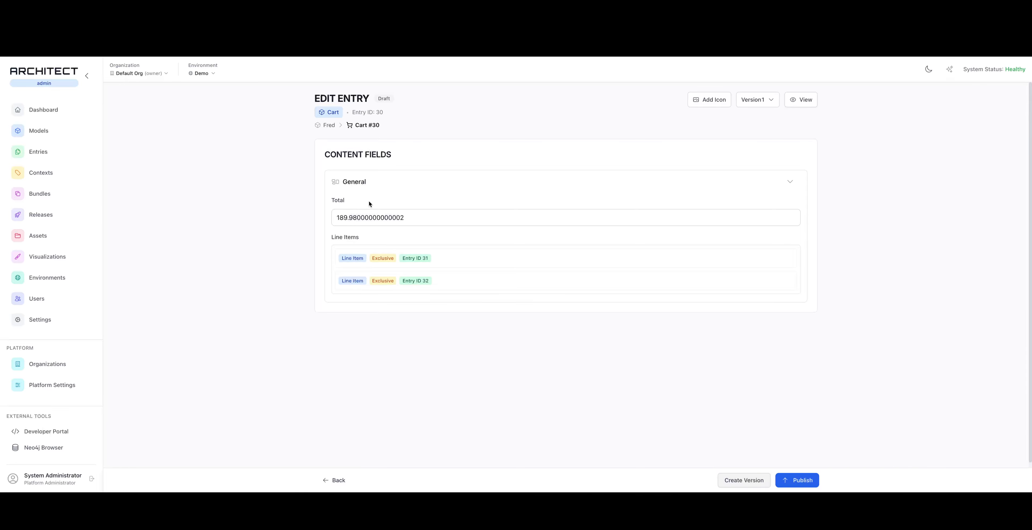
{"action": "left_click", "coordinate": [335, 220]}
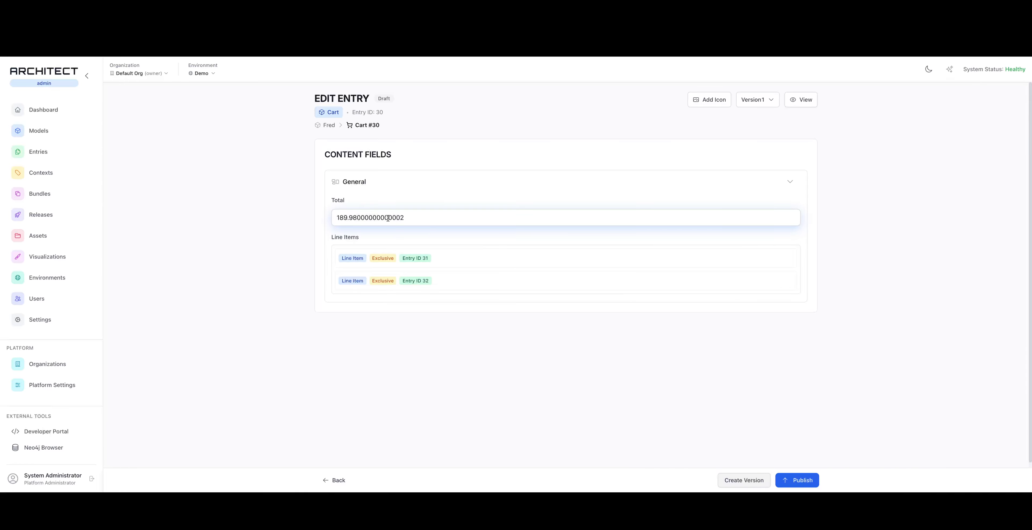
{"action": "left_click", "coordinate": [363, 218]}
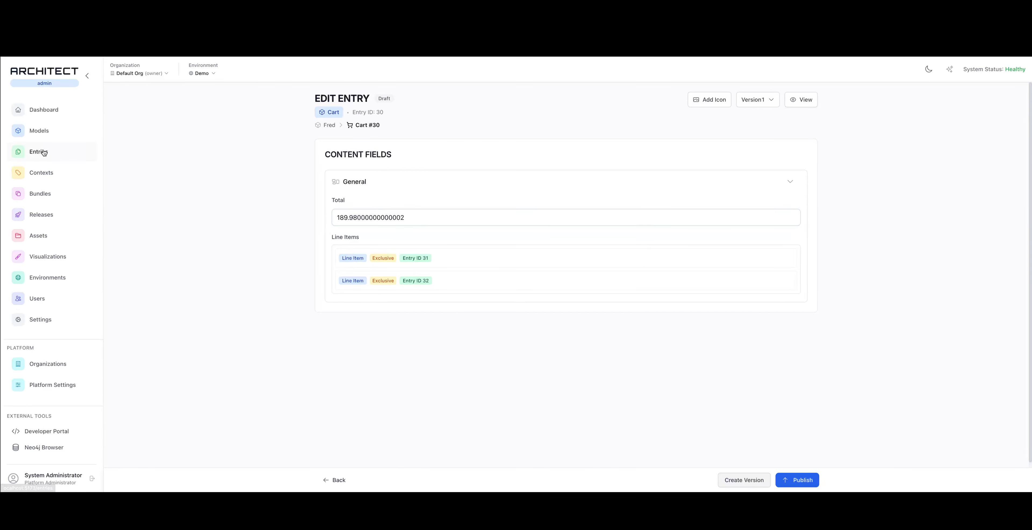
Reopen the Cart model's Calculate Cart Total lifecycle function for AI enhancement
{"action": "left_click", "coordinate": [66, 135]}
{"action": "left_click", "coordinate": [245, 196]}
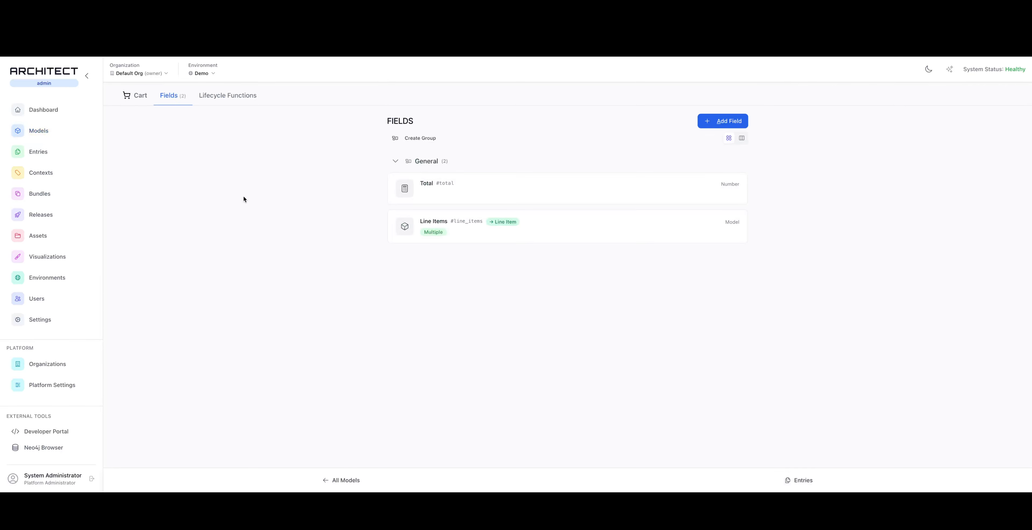
{"action": "left_click", "coordinate": [237, 97]}
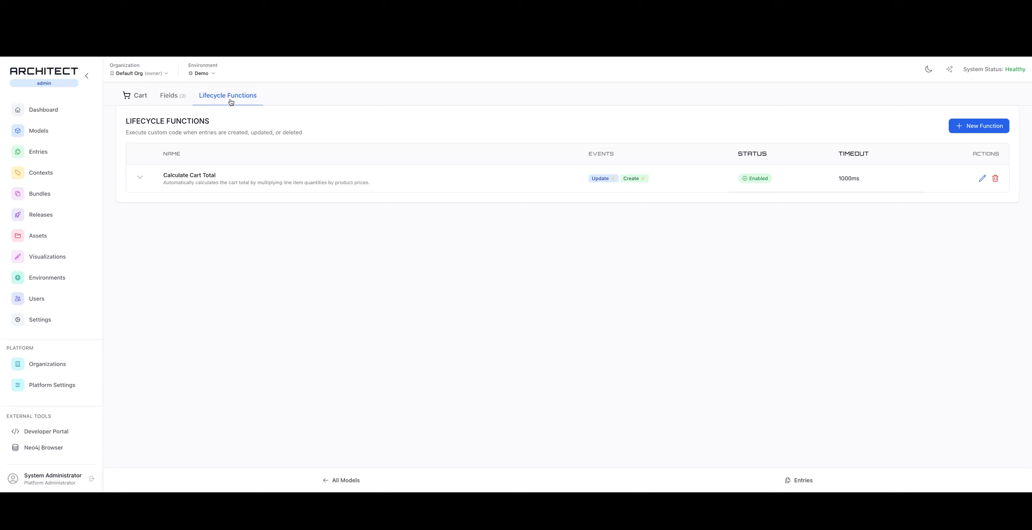
{"action": "left_click", "coordinate": [241, 178]}
Ask the AI to "round up to the nearest cent for the total" and save the updated function
{"action": "left_click", "coordinate": [287, 427]}
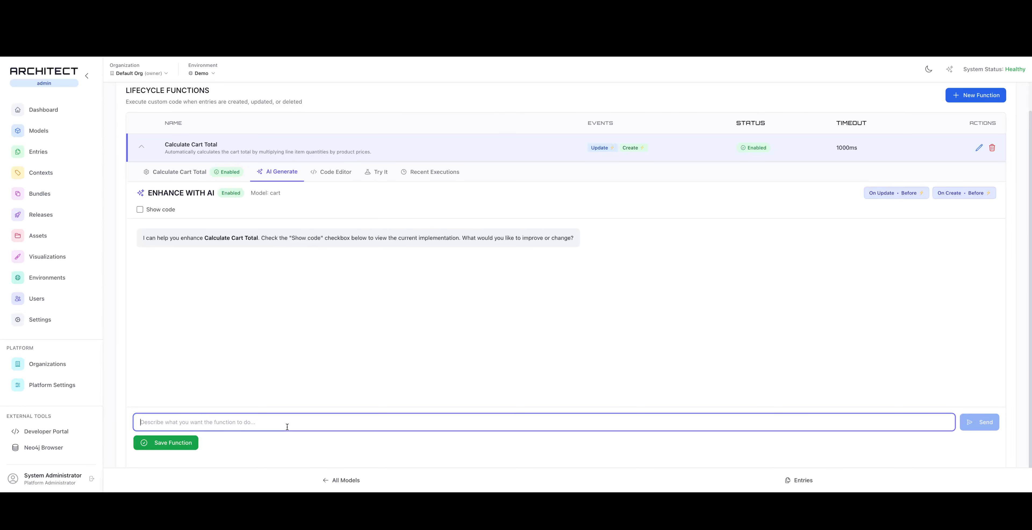
{"action": "type", "text": "rou"}
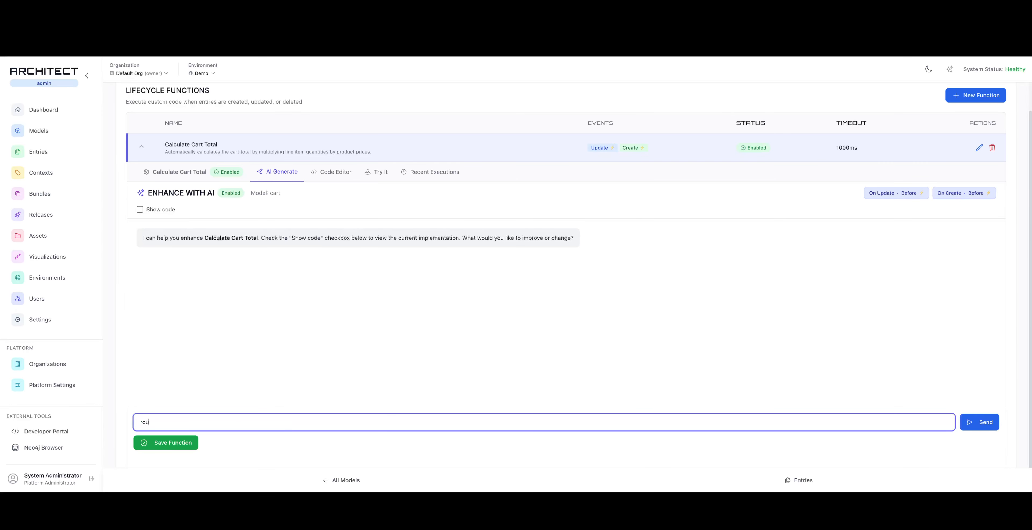
{"action": "type", "text": "nd up to the nearse"}
{"action": "key", "text": "BackSpace"}
{"action": "key", "text": "BackSpace"}
{"action": "type", "text": "est cent for the total"}
{"action": "key", "text": "Return"}
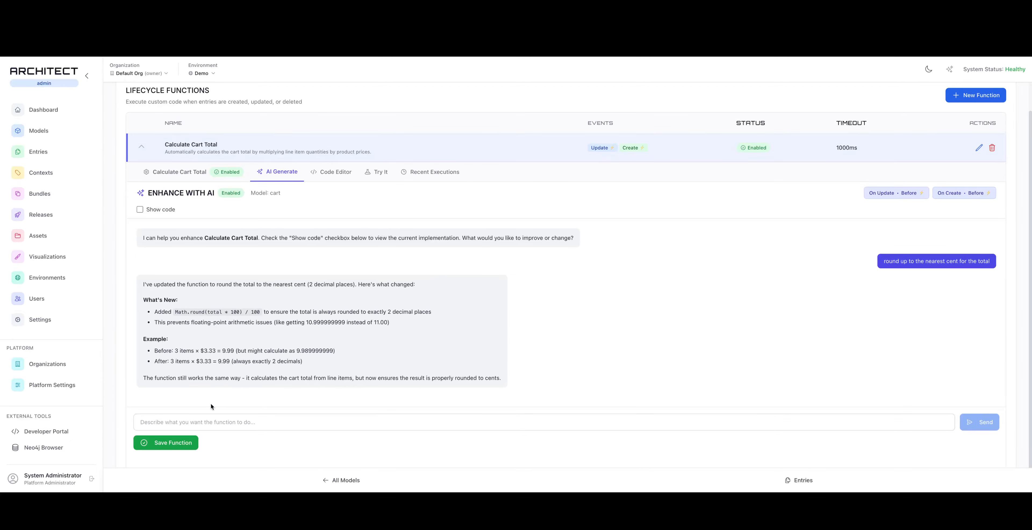
{"action": "left_click", "coordinate": [188, 442]}
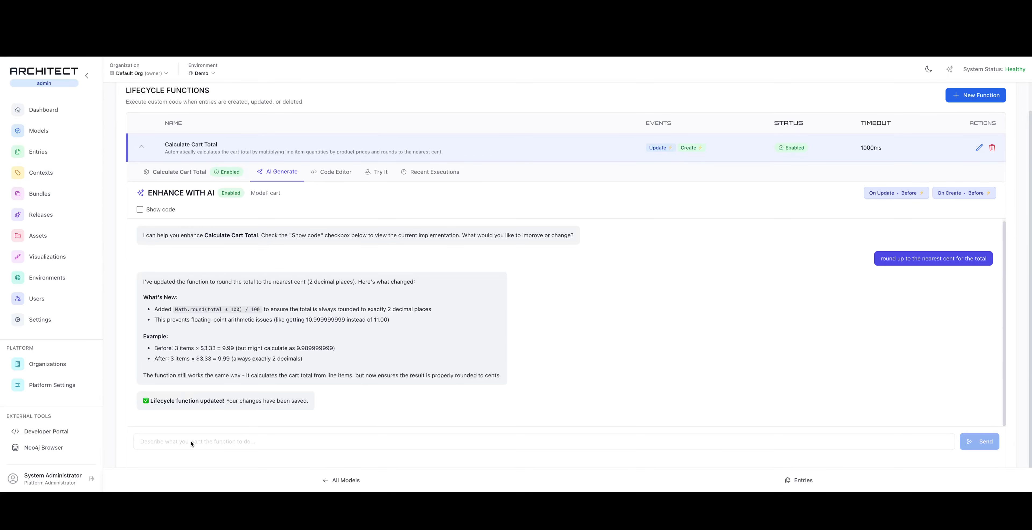
Return to the cart linked to Person entry 1 and check how its Total is rounded
{"action": "left_click", "coordinate": [39, 152]}
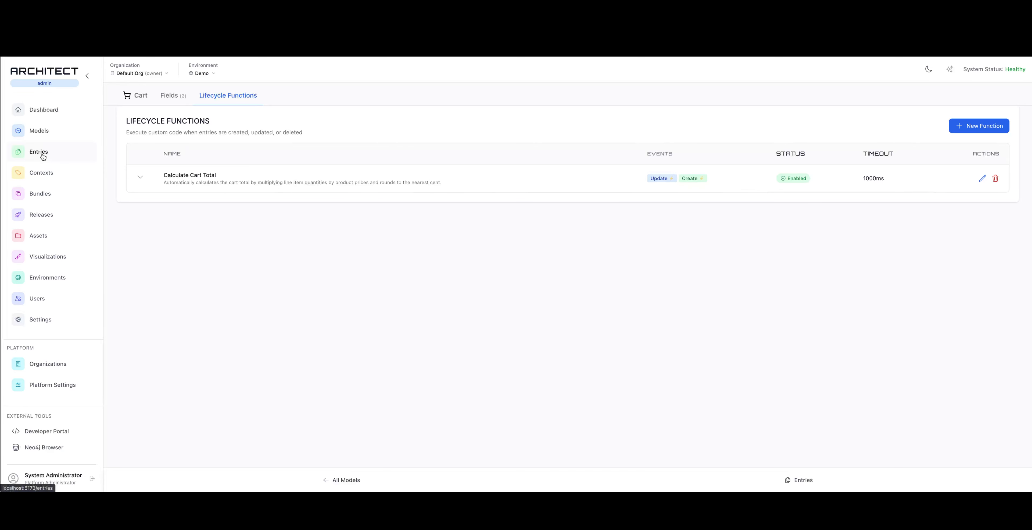
{"action": "left_click", "coordinate": [145, 254]}
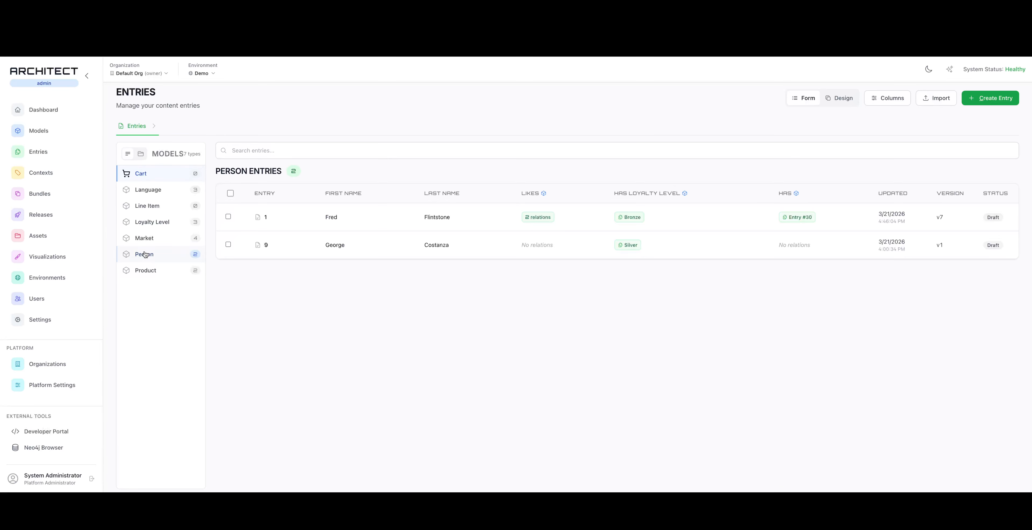
{"action": "left_click", "coordinate": [453, 214]}
{"action": "left_click", "coordinate": [402, 387]}
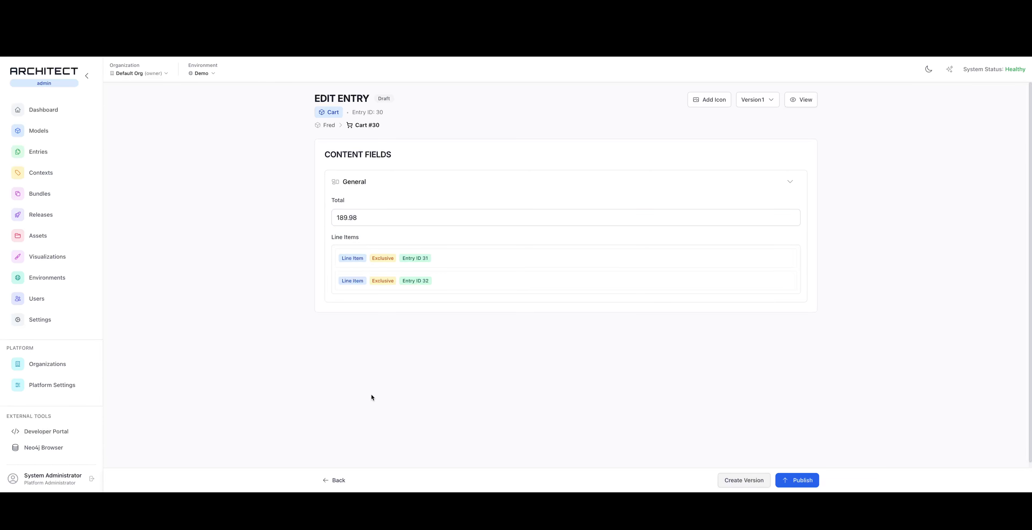
Set the Sweater line item's quantity to 4 and return to the cart to check its Total
{"action": "mouse_move", "coordinate": [448, 265]}
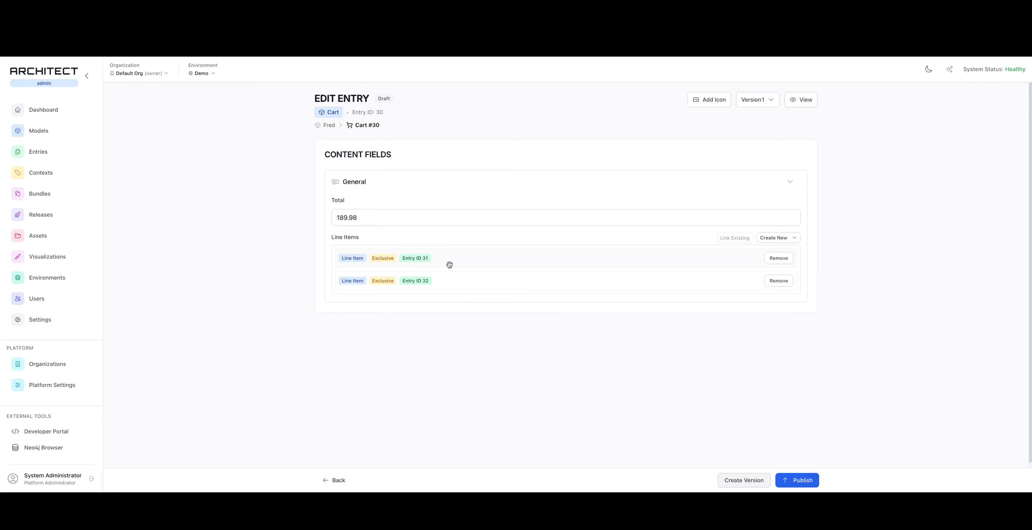
{"action": "left_click", "coordinate": [449, 265]}
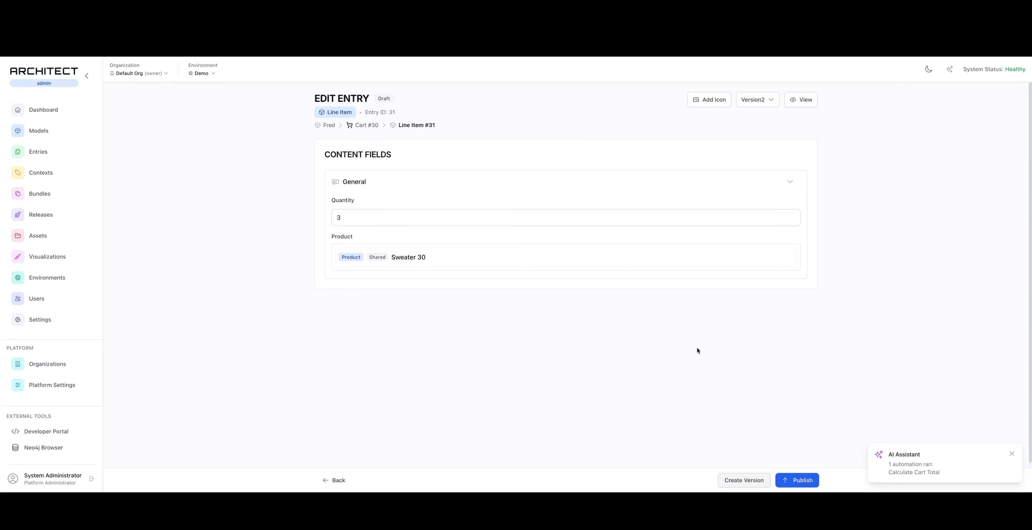
{"action": "mouse_move", "coordinate": [484, 255]}
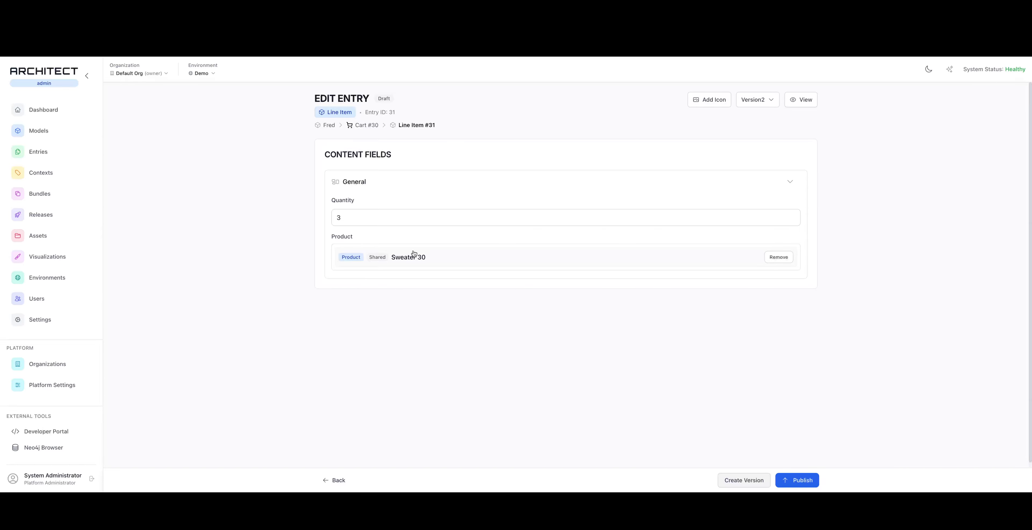
{"action": "left_click", "coordinate": [399, 224]}
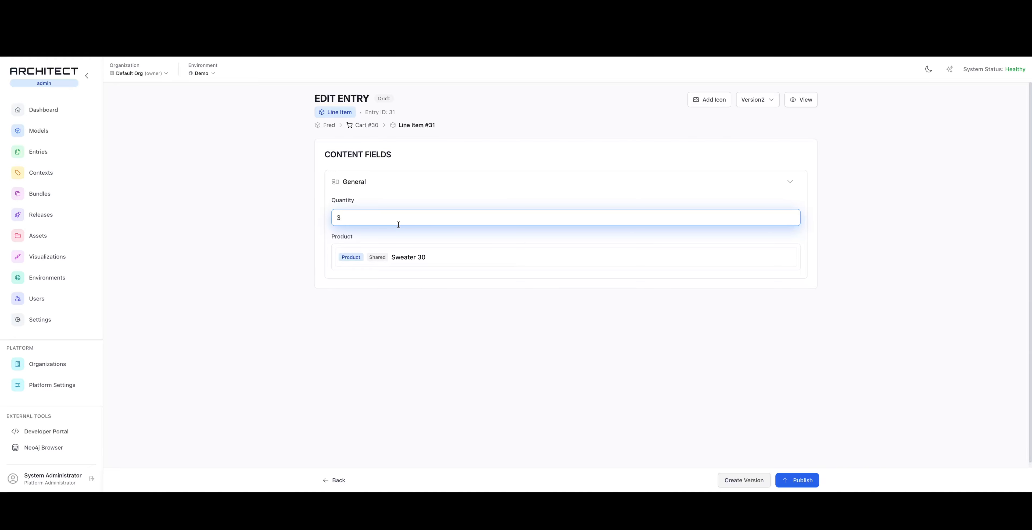
{"action": "key", "text": "BackSpace"}
{"action": "type", "text": "4"}
{"action": "left_click", "coordinate": [367, 376]}
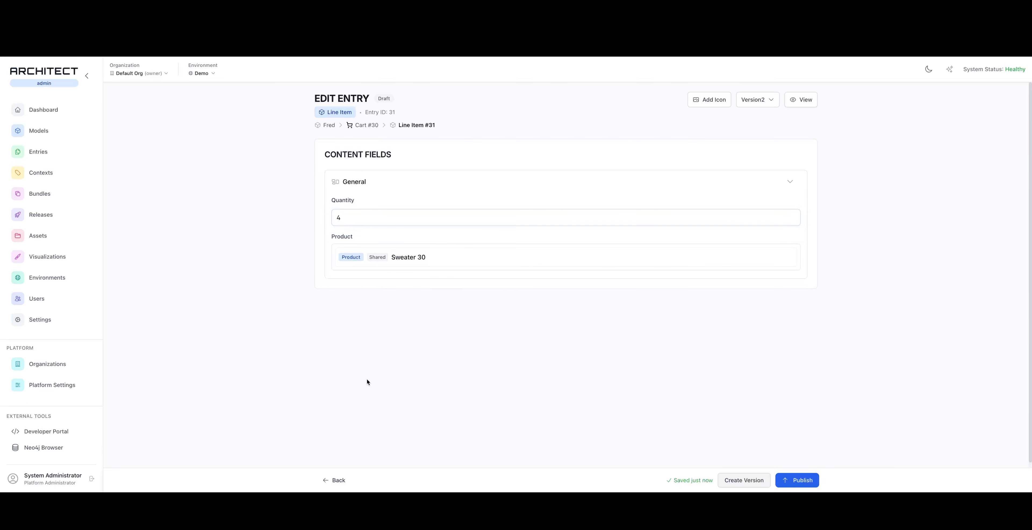
{"action": "left_click", "coordinate": [371, 126]}
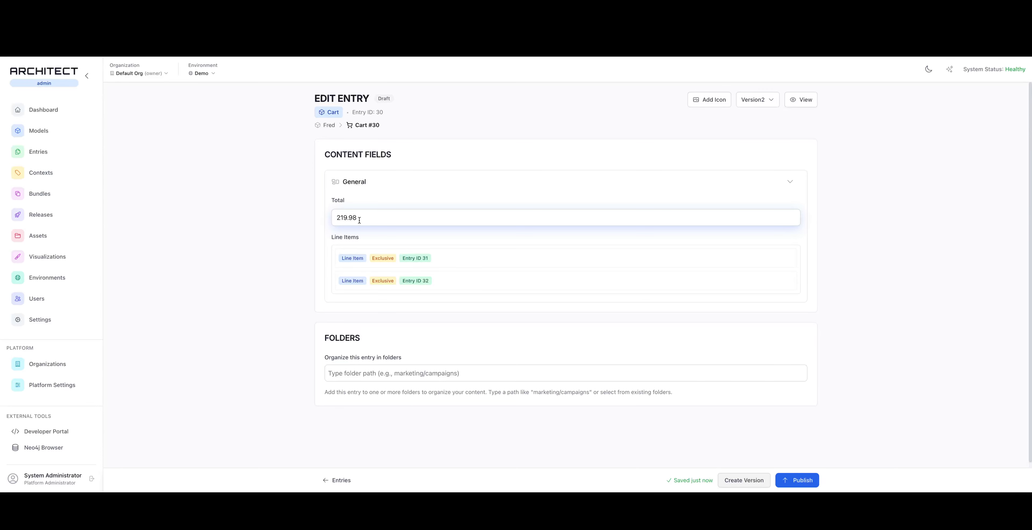
Set the Tennis Shoes line item's quantity to 10 and go back to the parent cart
{"action": "mouse_move", "coordinate": [459, 257]}
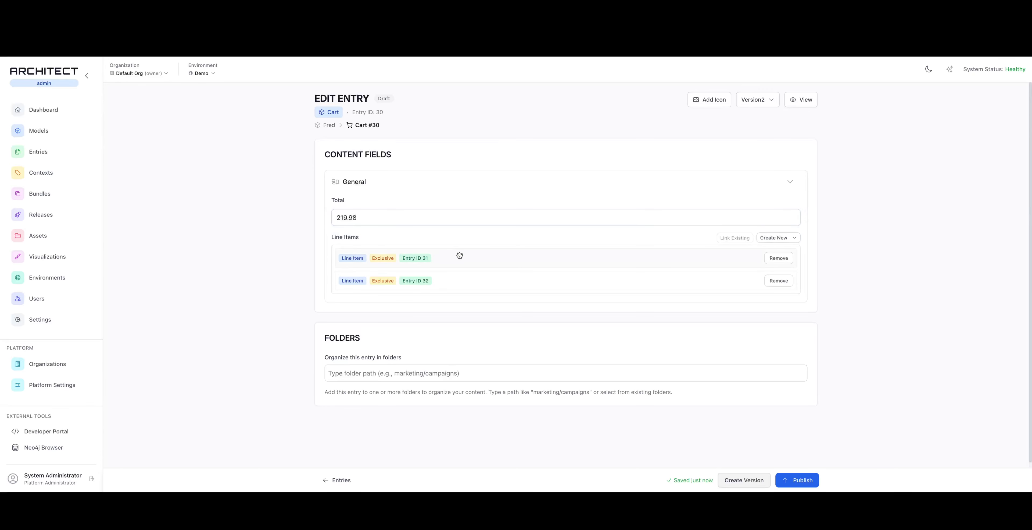
{"action": "left_click", "coordinate": [448, 284]}
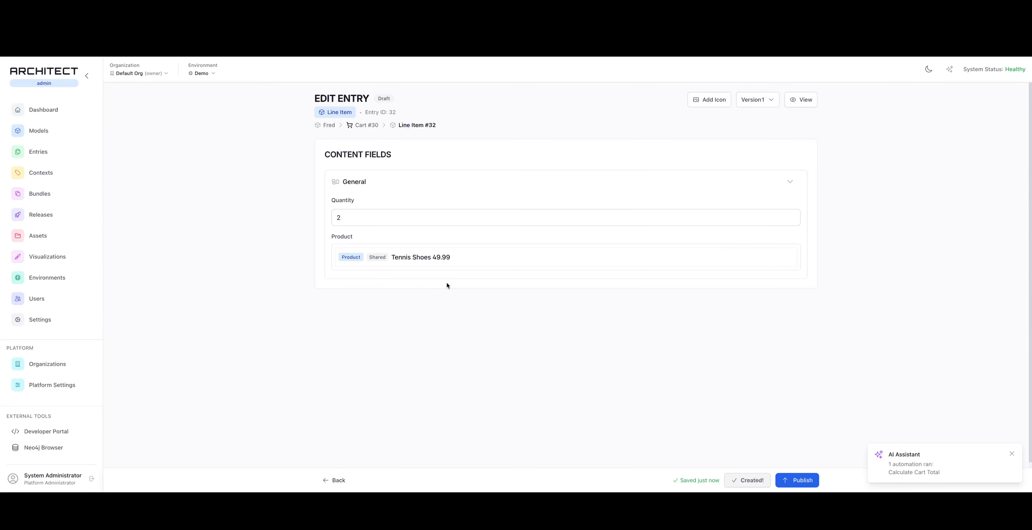
{"action": "left_click", "coordinate": [394, 214]}
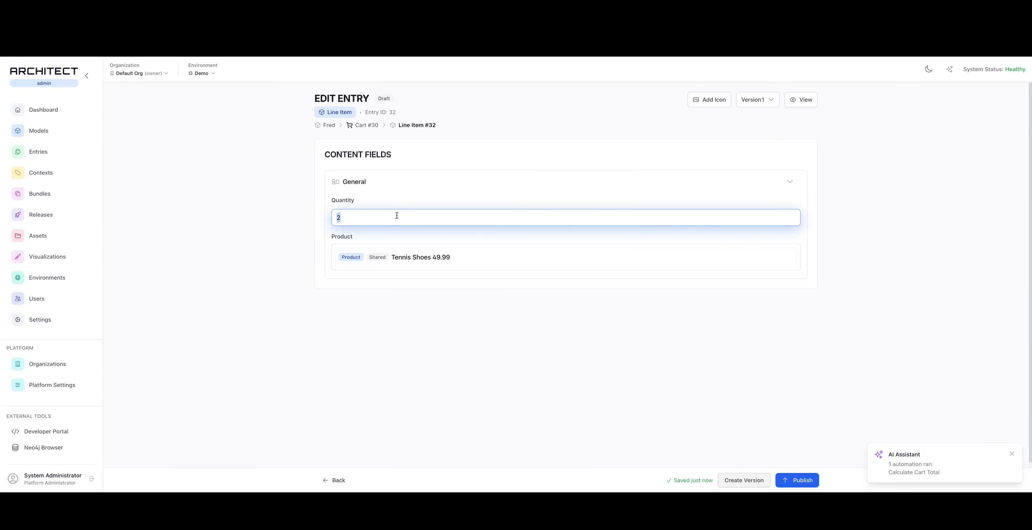
{"action": "type", "text": "10"}
{"action": "left_click", "coordinate": [366, 127]}
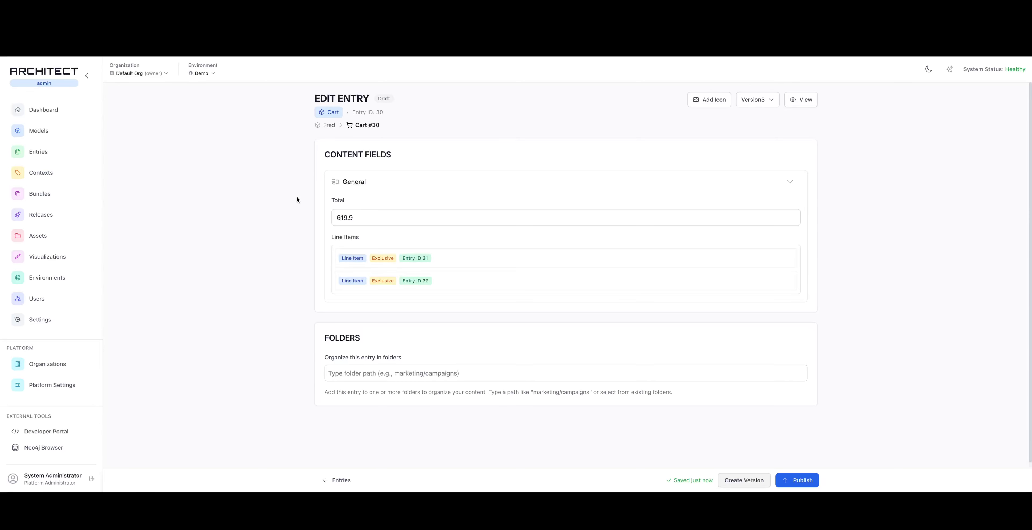
Start a new lifecycle function for the Language model
{"action": "left_click", "coordinate": [42, 134]}
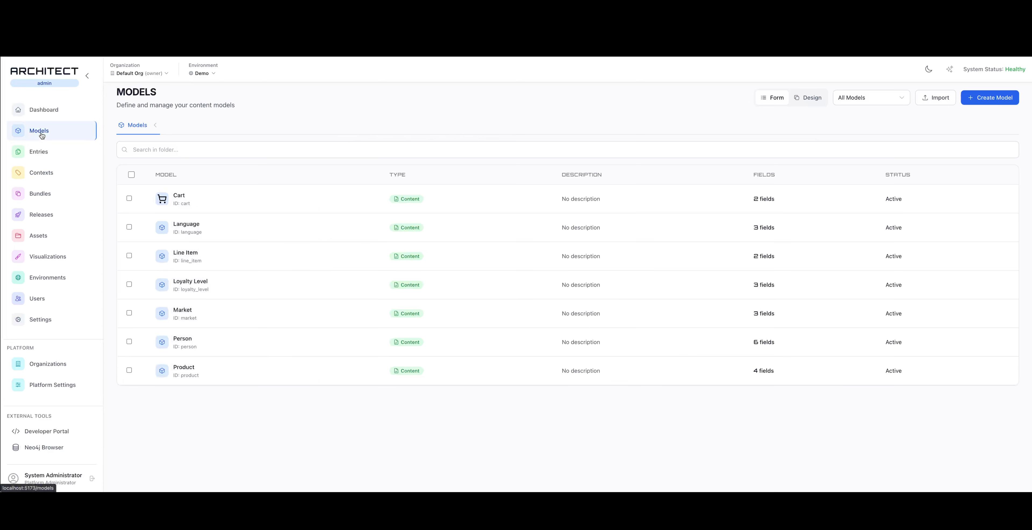
{"action": "left_click", "coordinate": [212, 225]}
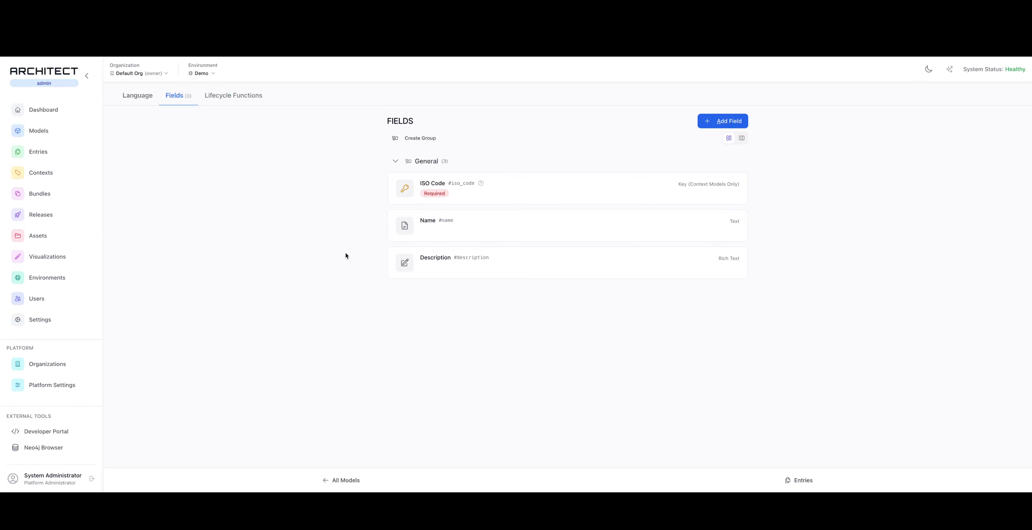
{"action": "left_click", "coordinate": [228, 100]}
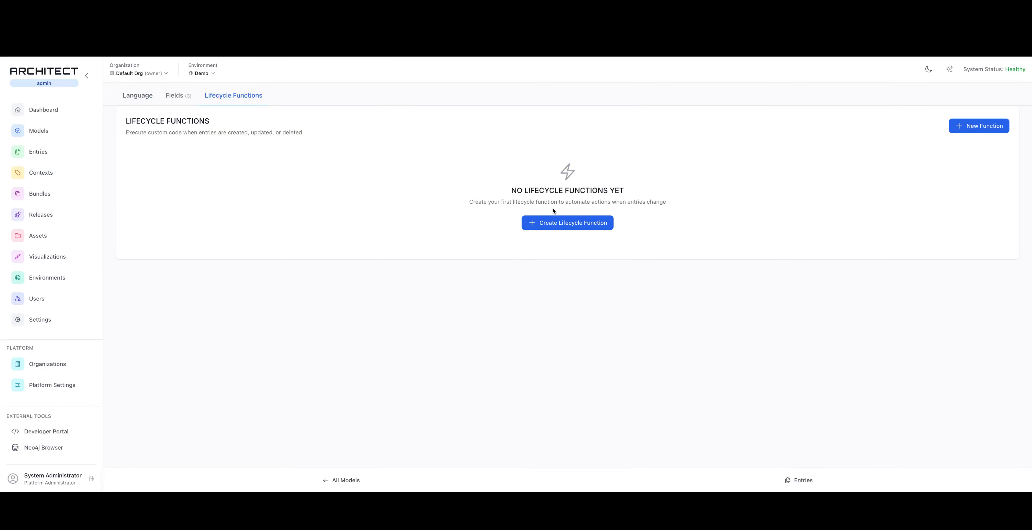
{"action": "left_click", "coordinate": [553, 221]}
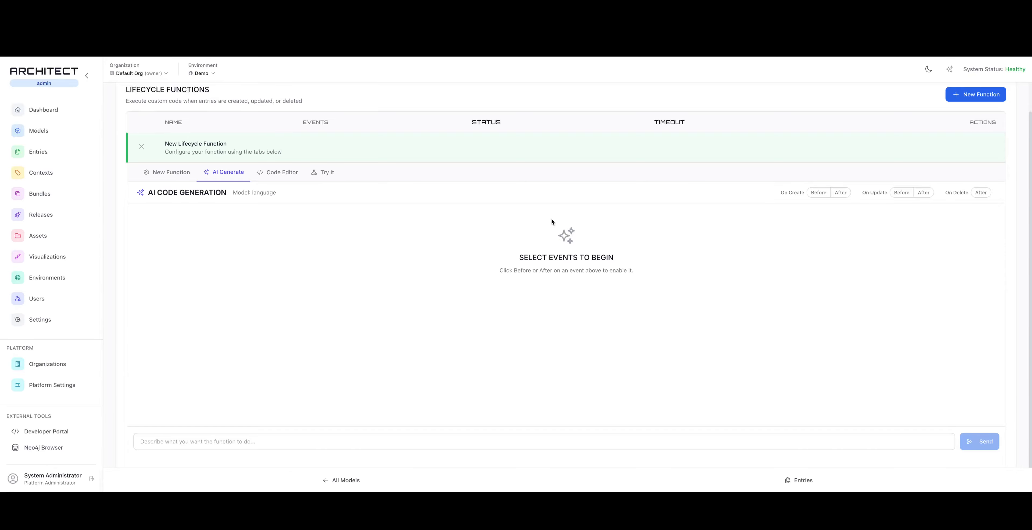
Enable Before events for On Create and On Update, and generate the function from the AI suggestion "Validate iso_code follows ISO 639 standard format"
{"action": "left_click", "coordinate": [820, 193]}
{"action": "left_click", "coordinate": [901, 193]}
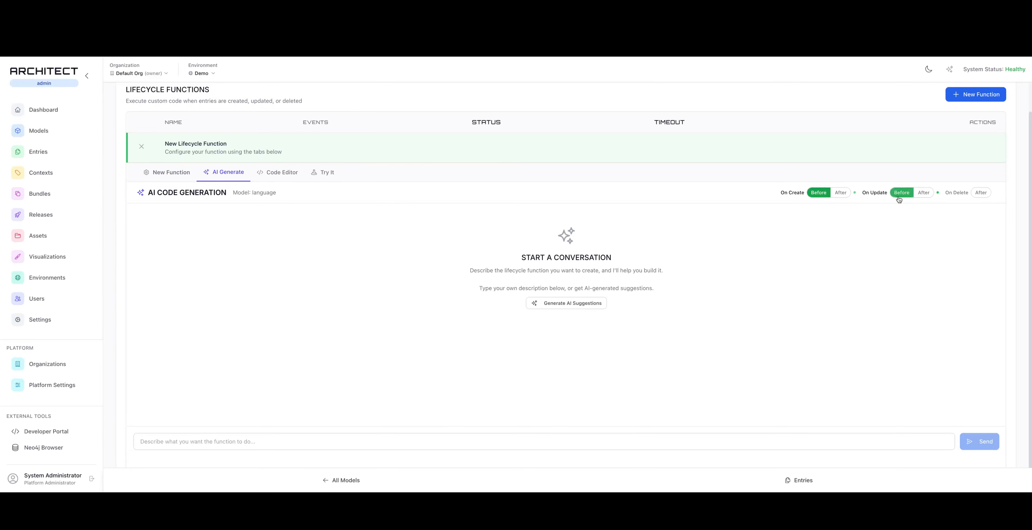
{"action": "left_click", "coordinate": [569, 302]}
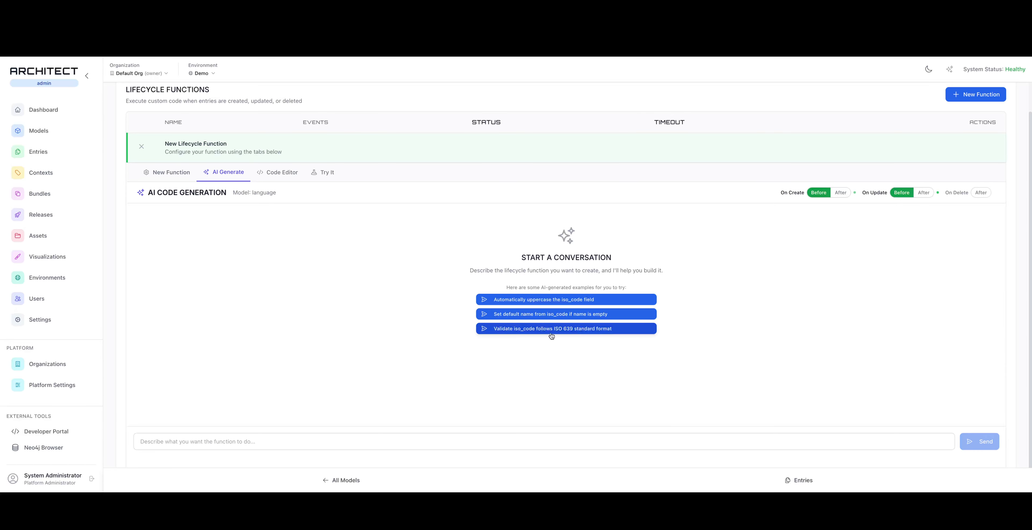
{"action": "left_click", "coordinate": [571, 330]}
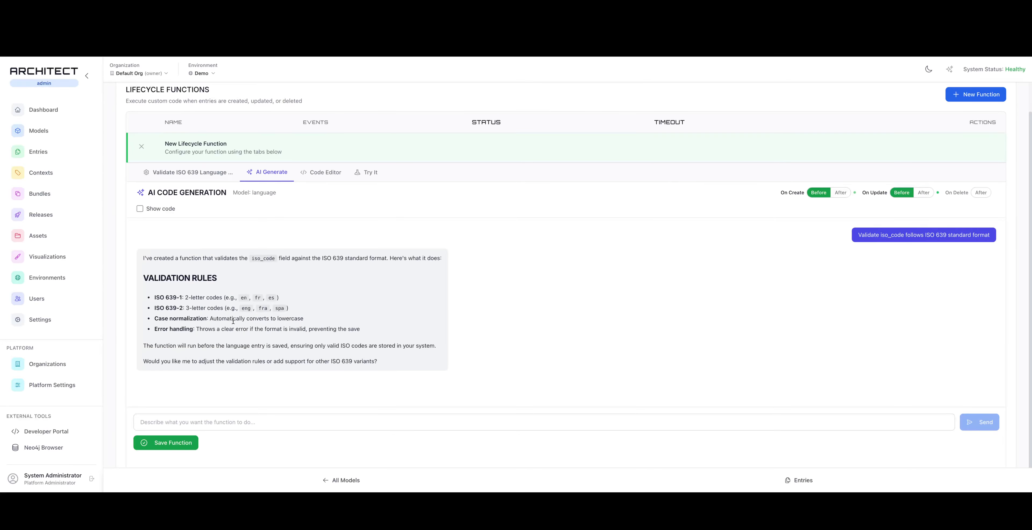
Save the generated ISO 639 validation function and create a new entry for the Language model
{"action": "left_click", "coordinate": [176, 446]}
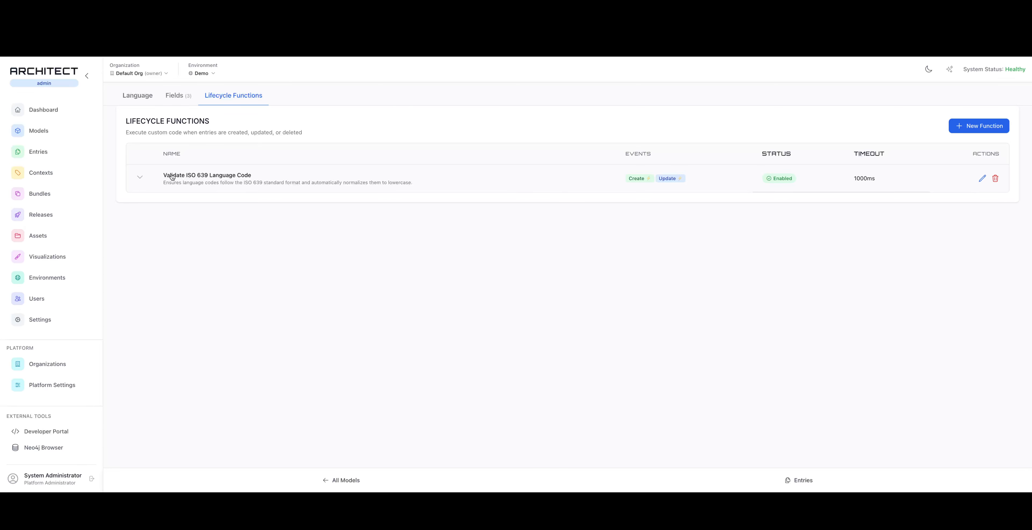
{"action": "left_click", "coordinate": [38, 151]}
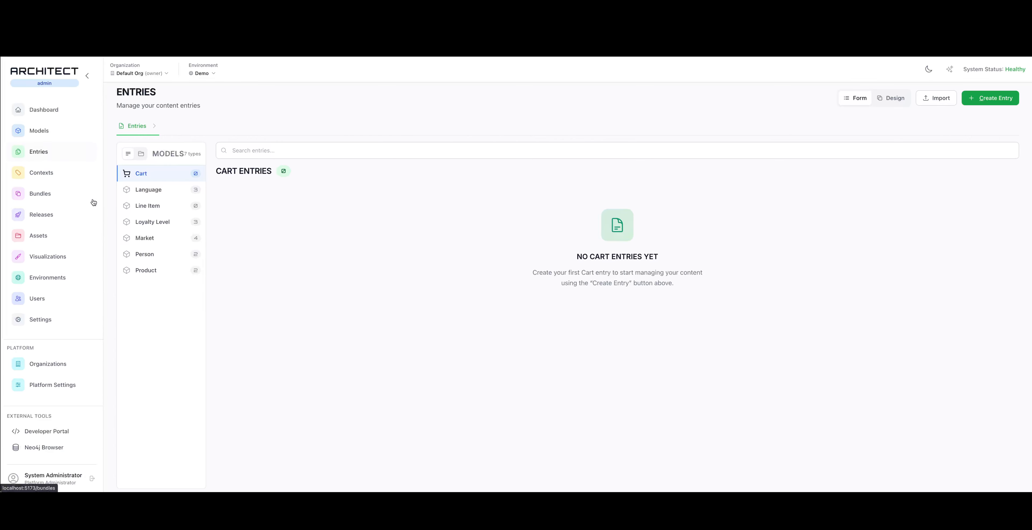
{"action": "left_click", "coordinate": [161, 194]}
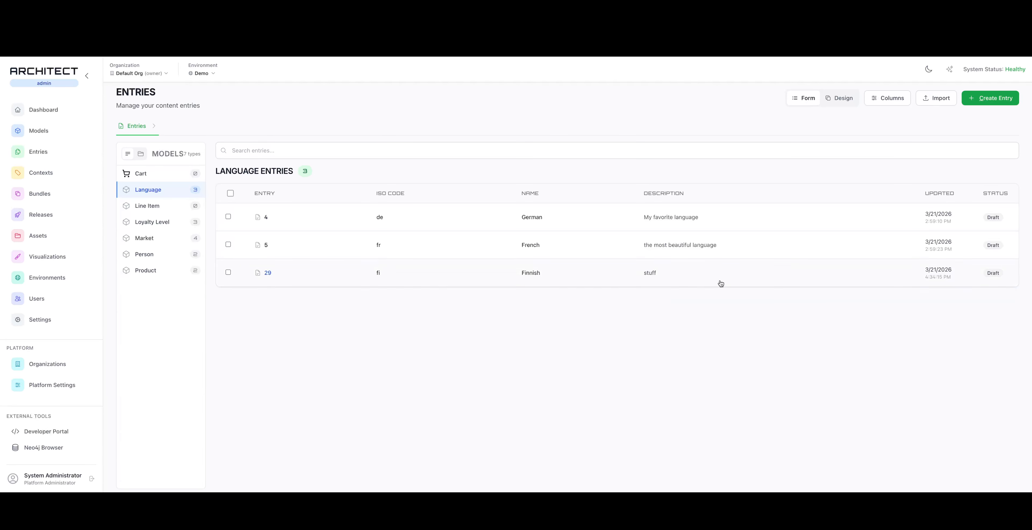
{"action": "left_click", "coordinate": [984, 103]}
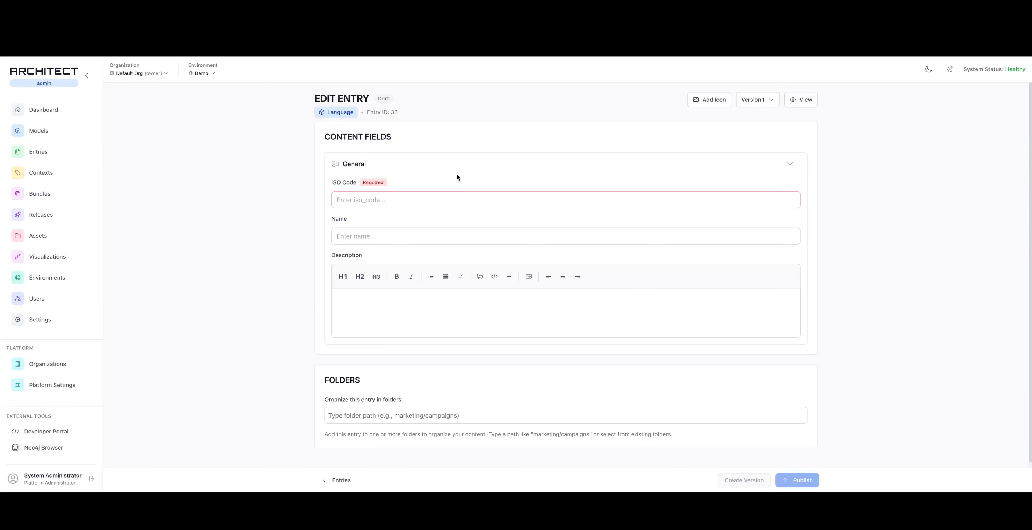
Test the ISO Code validation with "wefwe", then replace the code with "it" and dismiss the error notification
{"action": "left_click", "coordinate": [381, 199]}
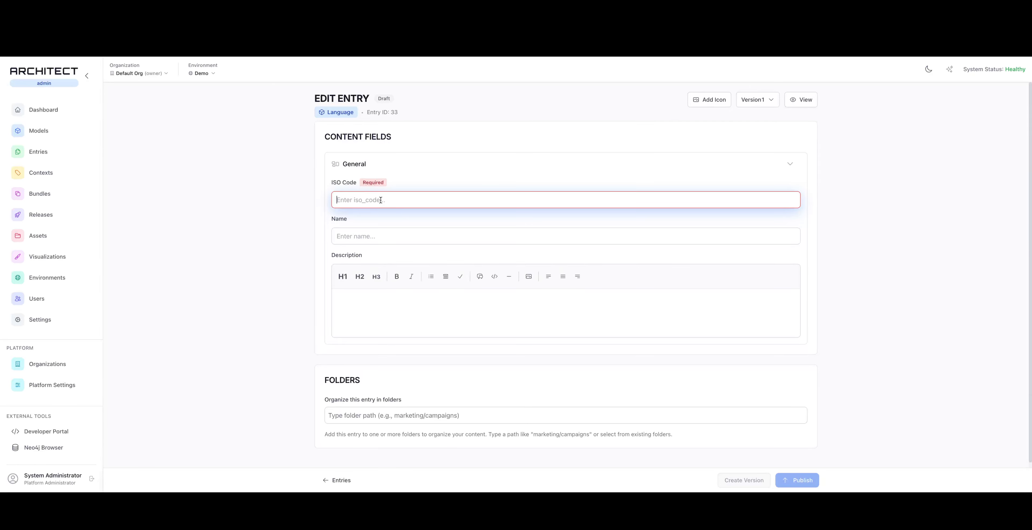
{"action": "type", "text": "wefwe"}
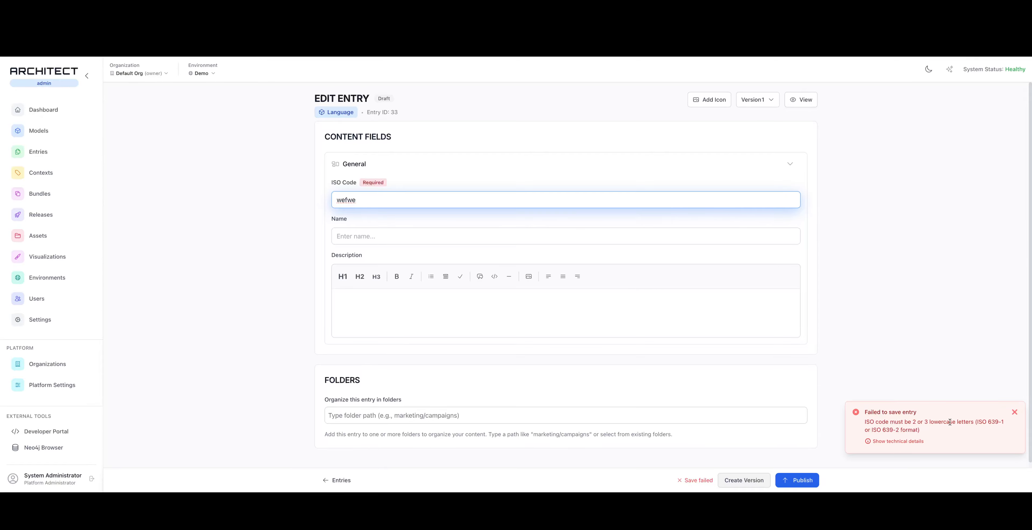
{"action": "double_click", "coordinate": [366, 206]}
{"action": "type", "text": "it"}
{"action": "key", "text": "Tab"}
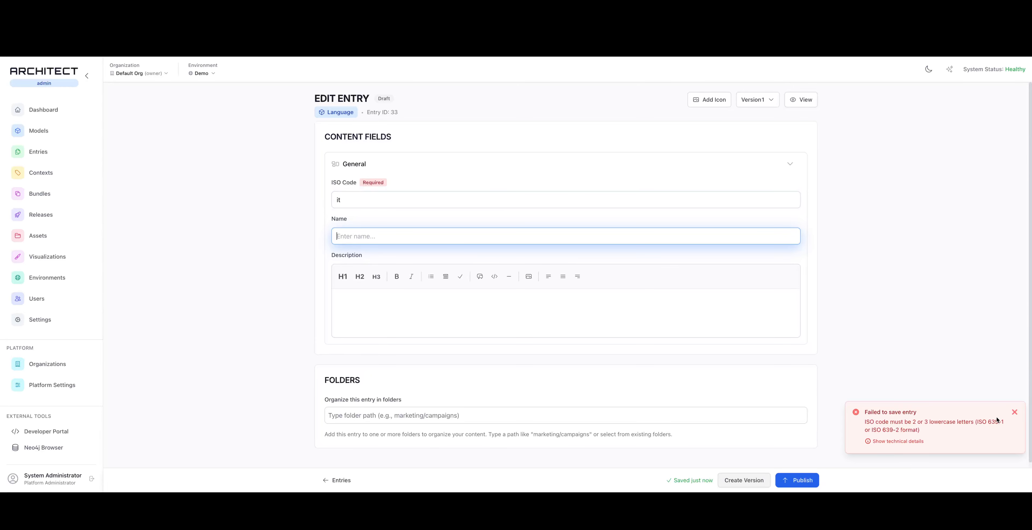
{"action": "left_click", "coordinate": [1014, 411]}
Set the new Language entry's Name and Description both to "blarg" and return to the entries list
{"action": "left_click", "coordinate": [366, 239]}
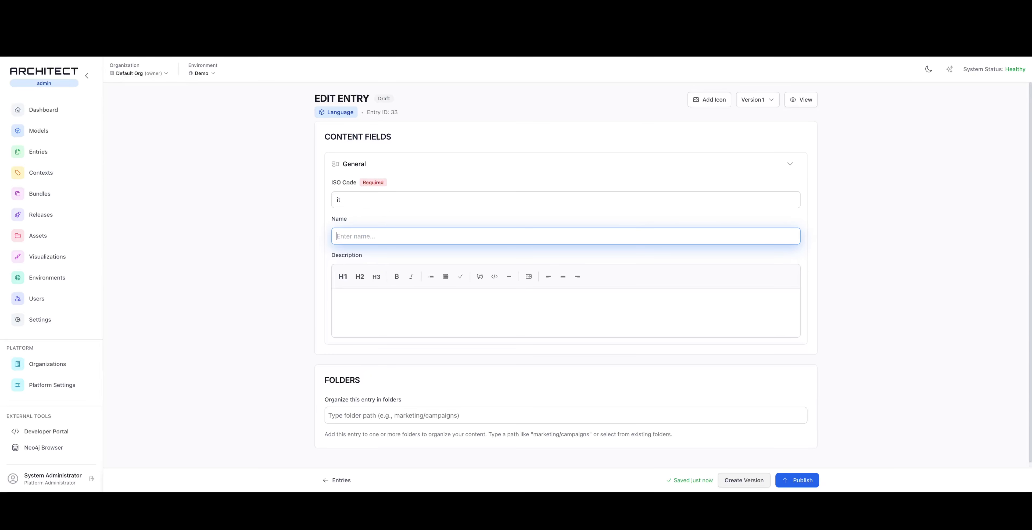
{"action": "type", "text": "Itali"}
{"action": "key", "text": "BackSpace"}
{"action": "key", "text": "BackSpace"}
{"action": "key", "text": "BackSpace"}
{"action": "key", "text": "BackSpace"}
{"action": "type", "text": "blarg"}
{"action": "left_click", "coordinate": [417, 317]}
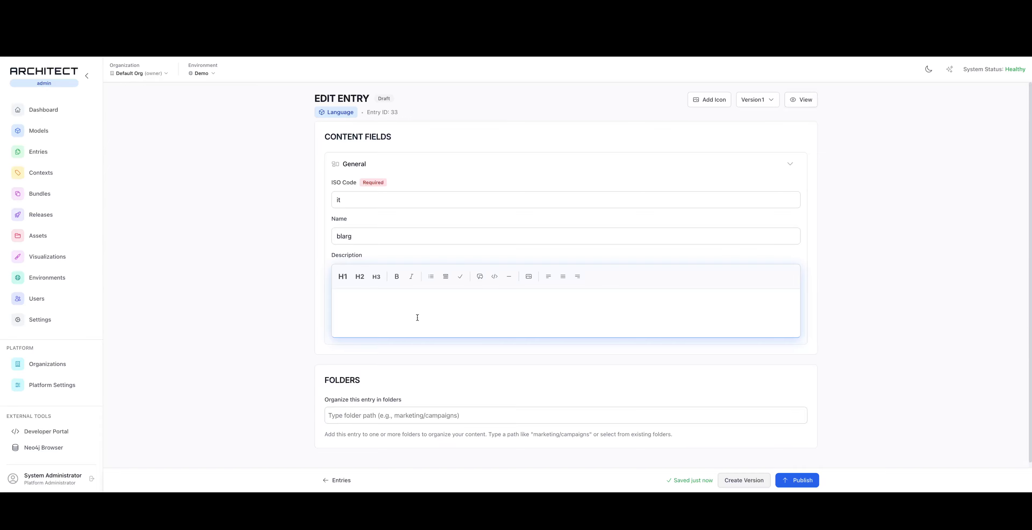
{"action": "type", "text": "blarg"}
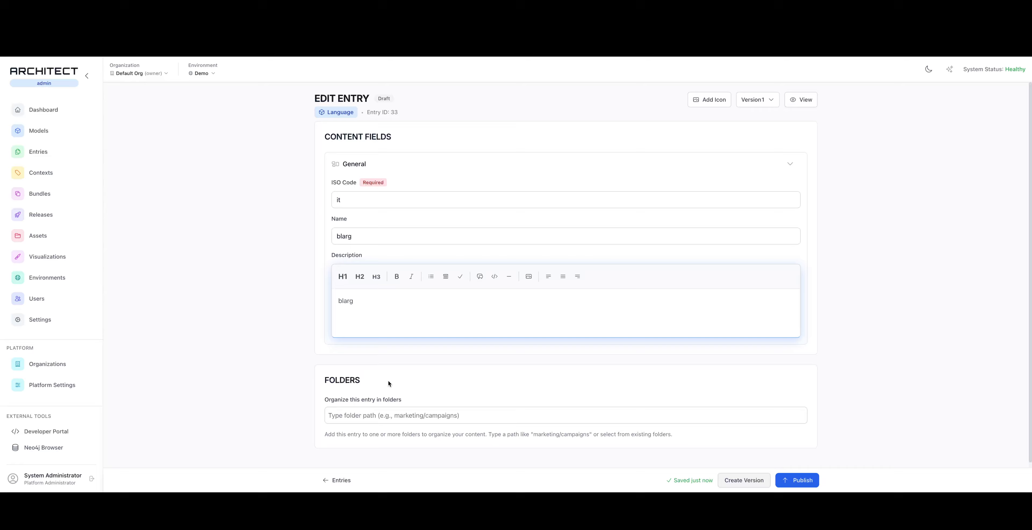
{"action": "left_click", "coordinate": [343, 479]}
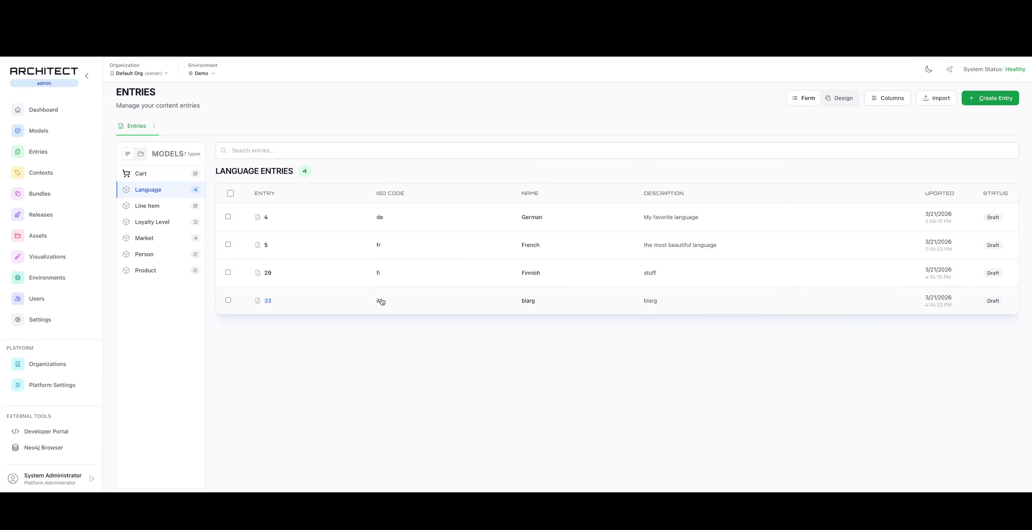
Start another lifecycle function for the Language model with only the Before event of On Update enabled
{"action": "left_click", "coordinate": [46, 132]}
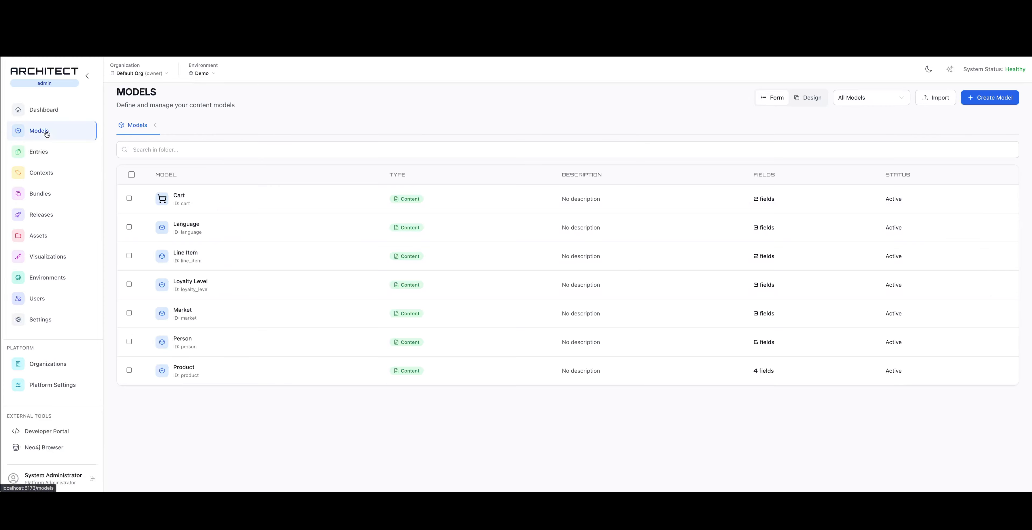
{"action": "left_click", "coordinate": [244, 238]}
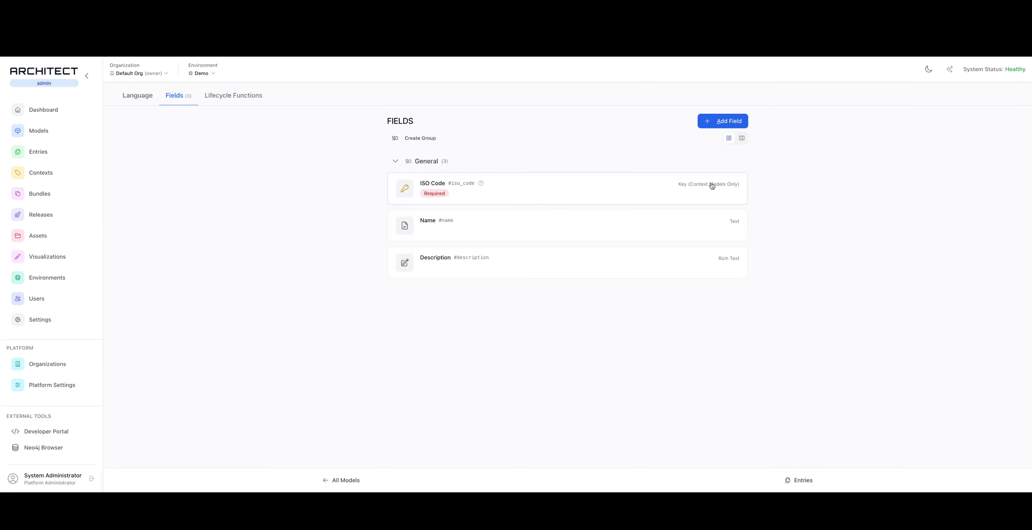
{"action": "left_click", "coordinate": [232, 95]}
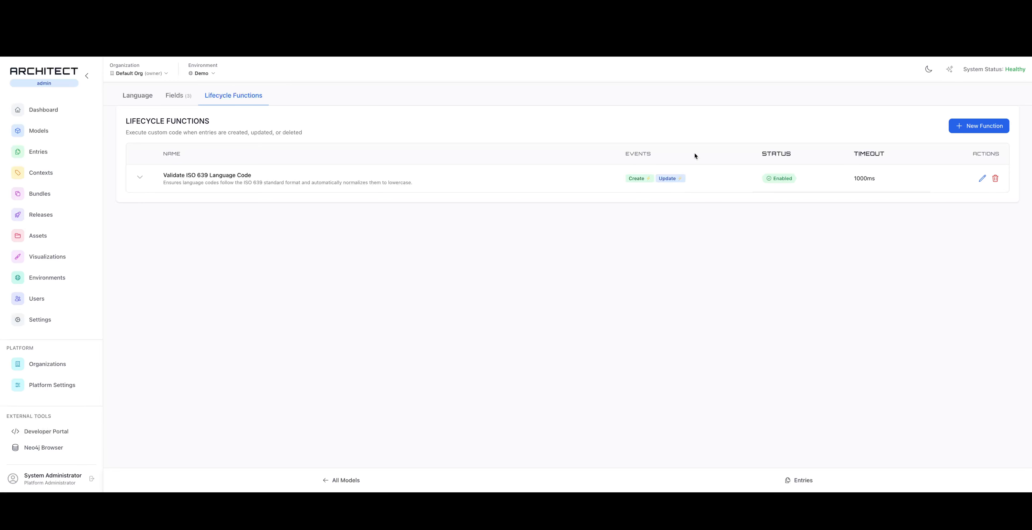
{"action": "left_click", "coordinate": [977, 126]}
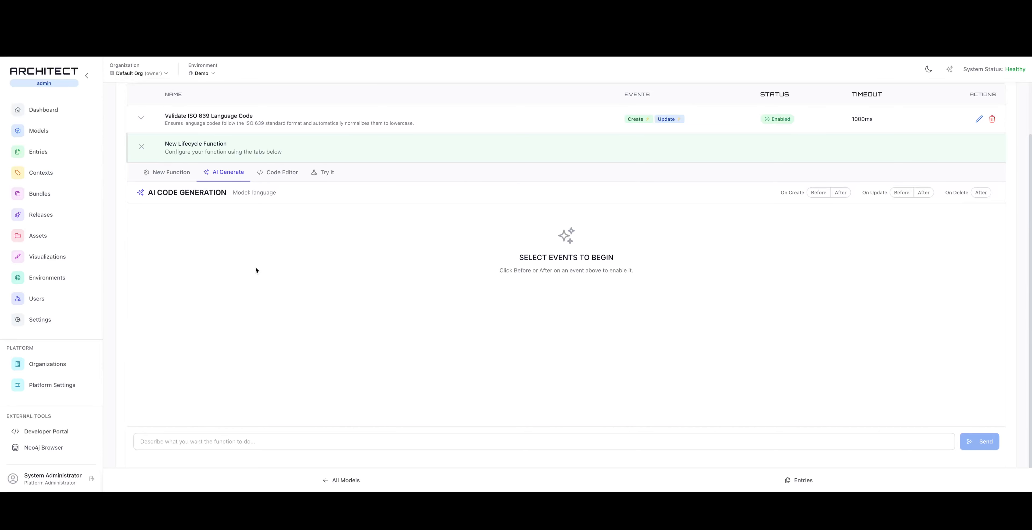
{"action": "left_click", "coordinate": [818, 192]}
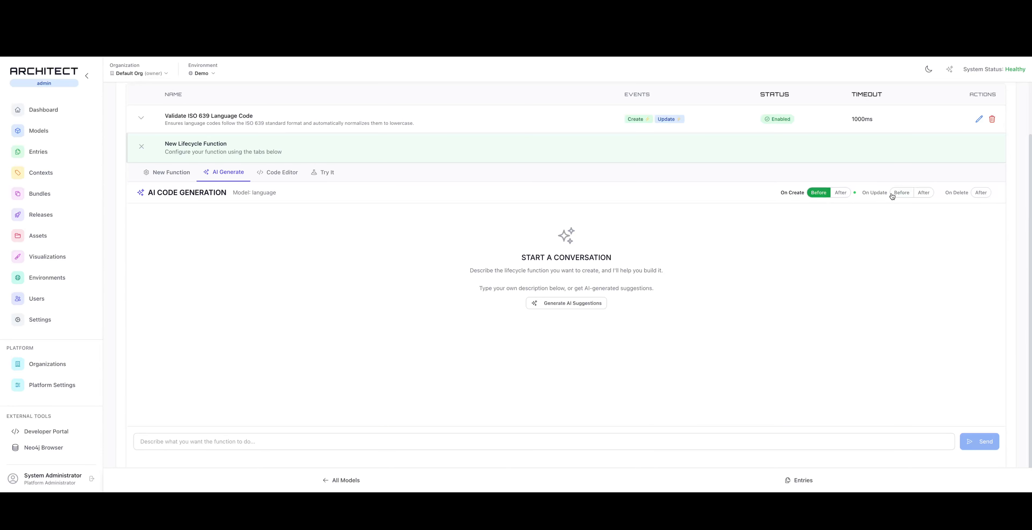
{"action": "left_click", "coordinate": [902, 193]}
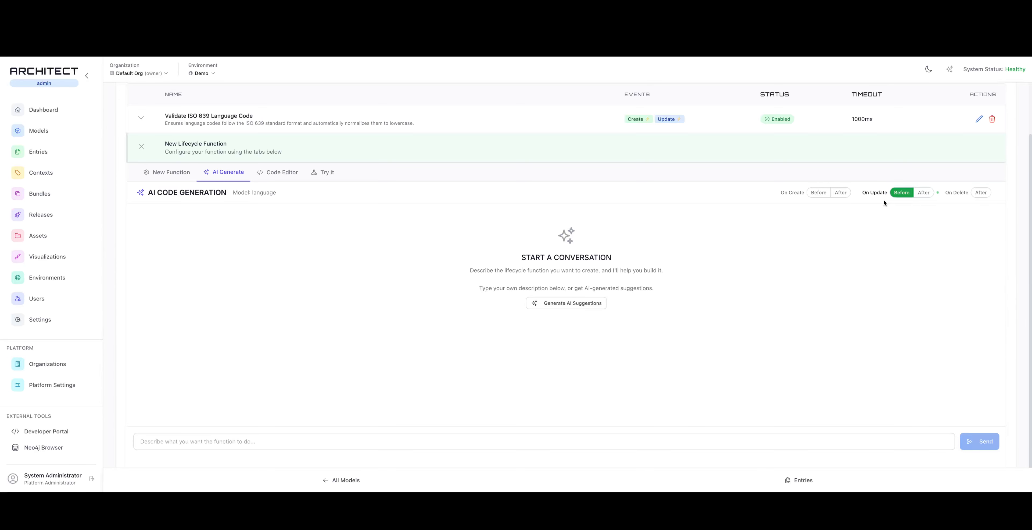
Generate the function from the prompt "set the language name to the correct language based on iso code" and save it
{"action": "left_click", "coordinate": [310, 440]}
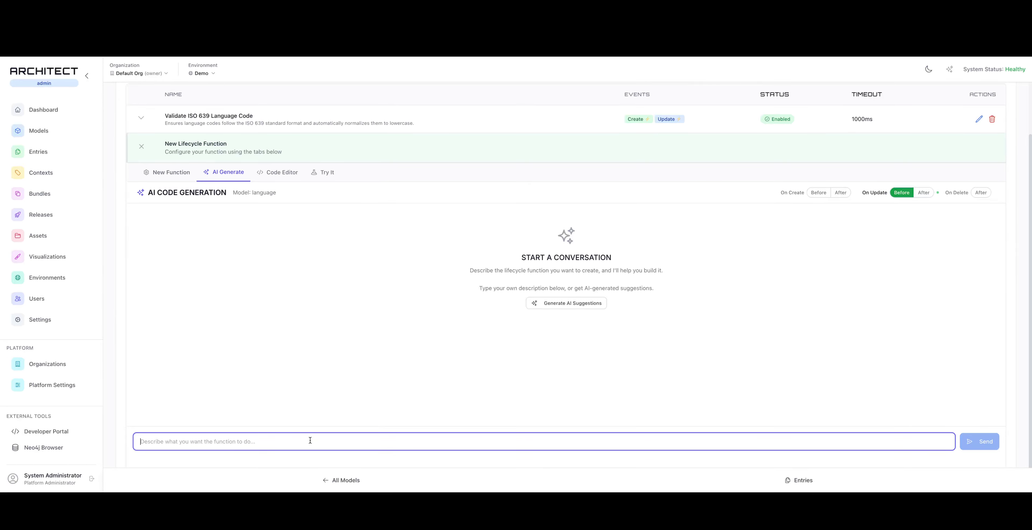
{"action": "type", "text": "set the "}
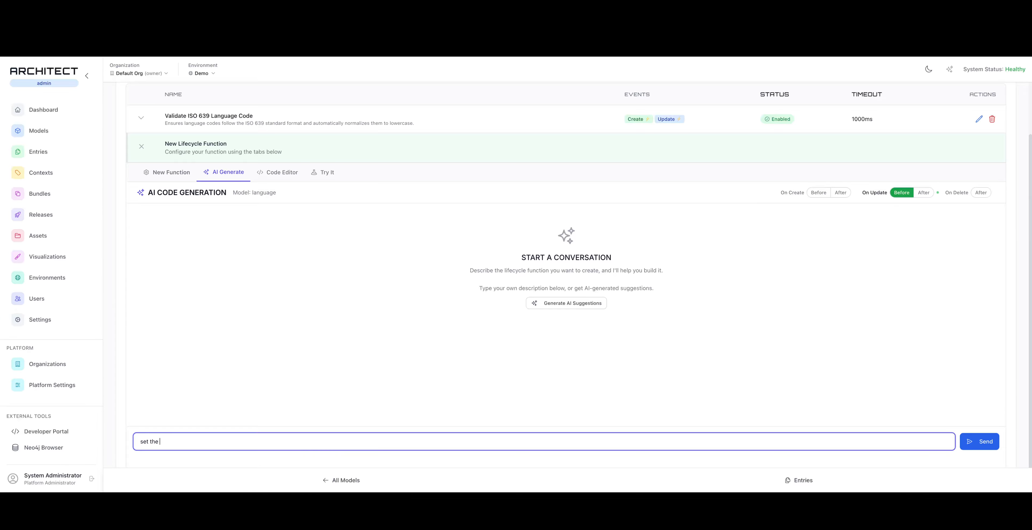
{"action": "type", "text": "lange"}
{"action": "key", "text": "BackSpace"}
{"action": "type", "text": "uage name to the correct language based on"}
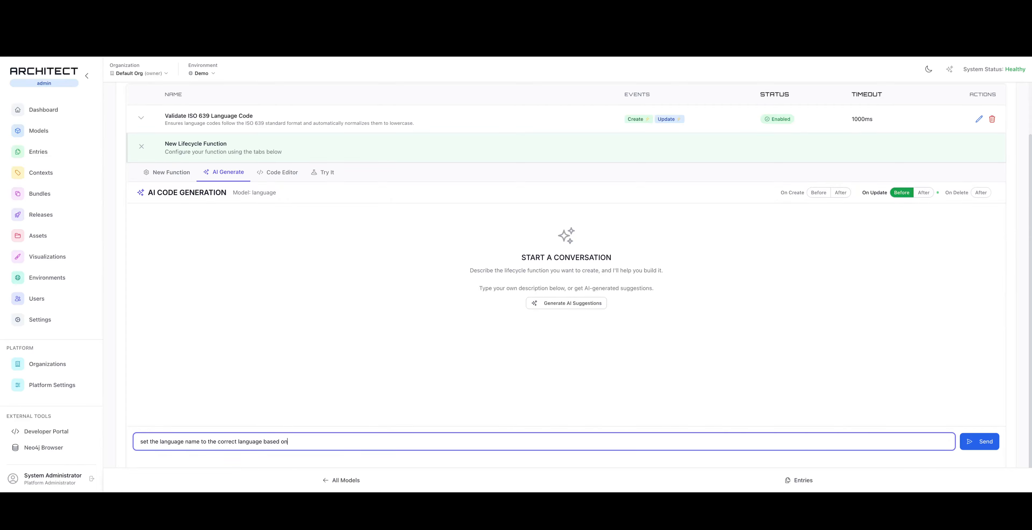
{"action": "type", "text": " iso code"}
{"action": "left_click", "coordinate": [979, 442]}
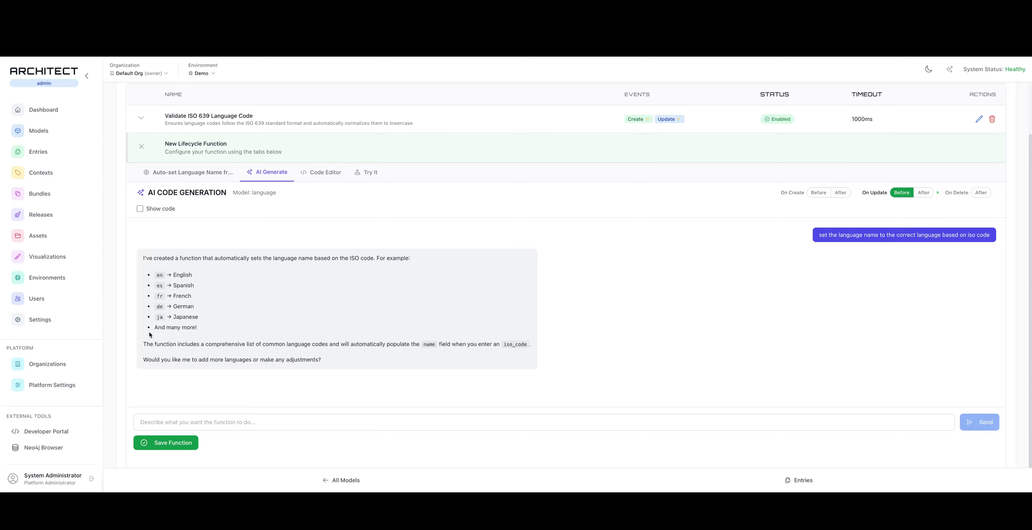
{"action": "left_click", "coordinate": [185, 444]}
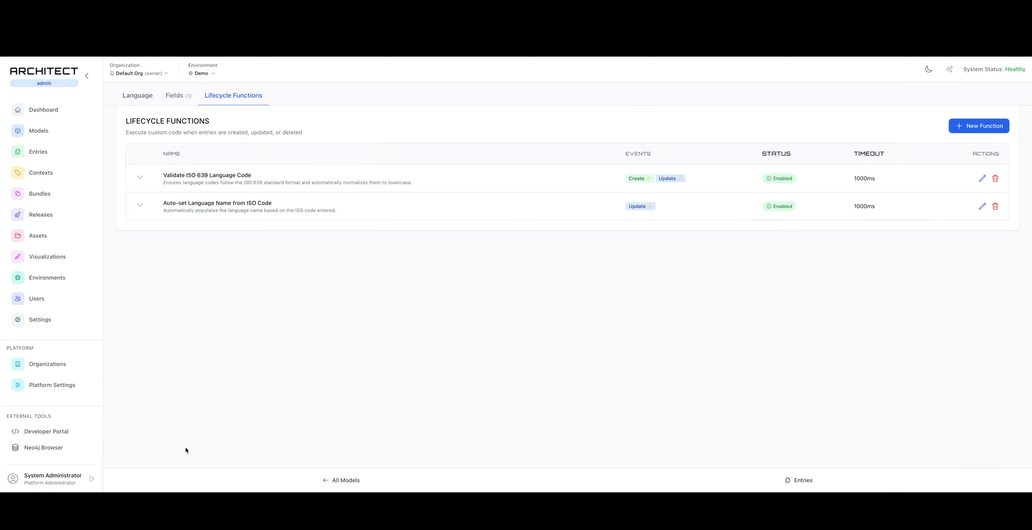
Re-enter "it" as the ISO Code of the "blarg" Language entry to trigger the naming function, and return to the entries list
{"action": "left_click", "coordinate": [36, 151]}
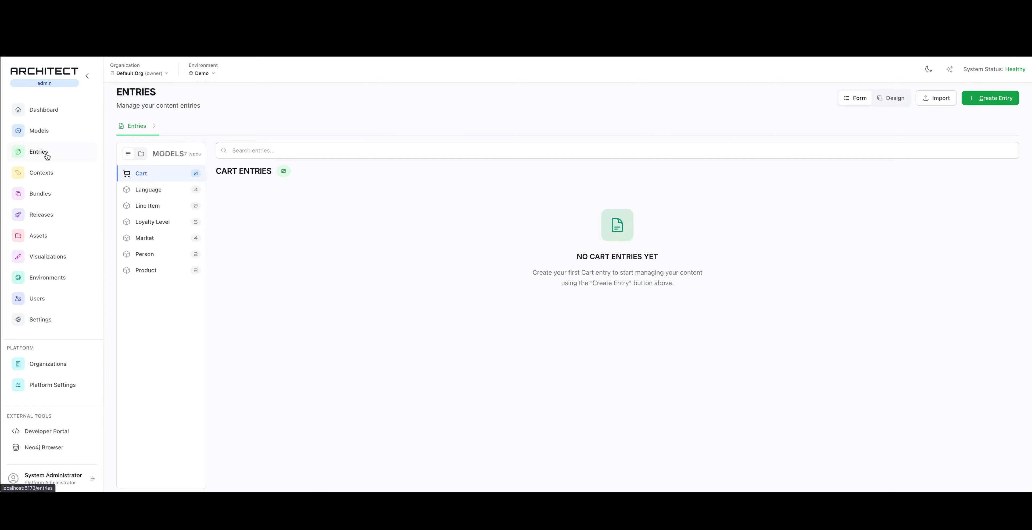
{"action": "left_click", "coordinate": [150, 189]}
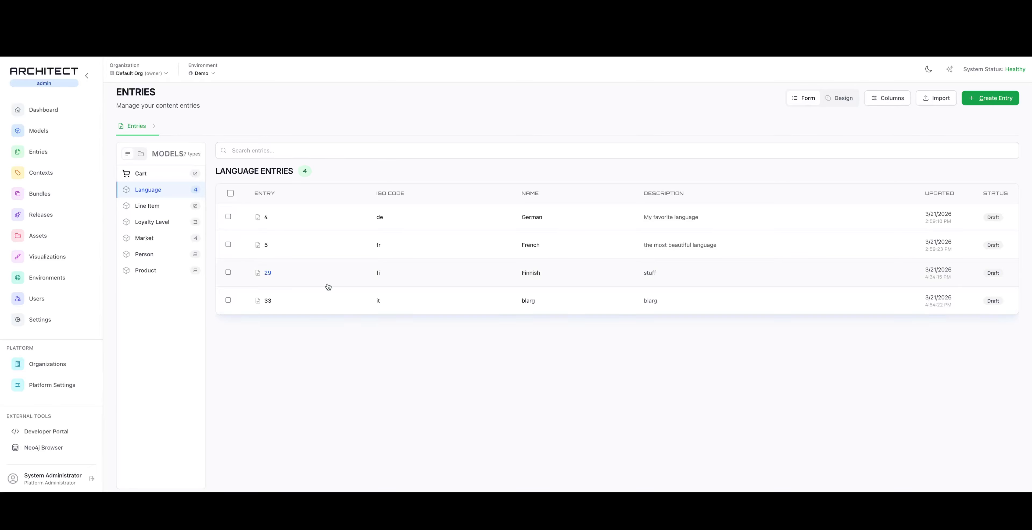
{"action": "left_click", "coordinate": [373, 300]}
{"action": "left_click", "coordinate": [359, 192]}
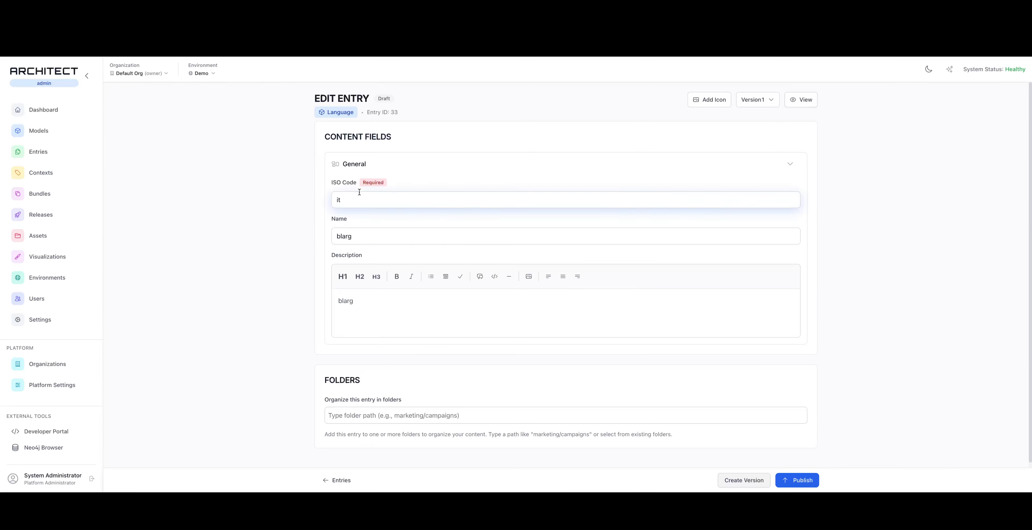
{"action": "key", "text": "ctrl+a"}
{"action": "type", "text": "it"}
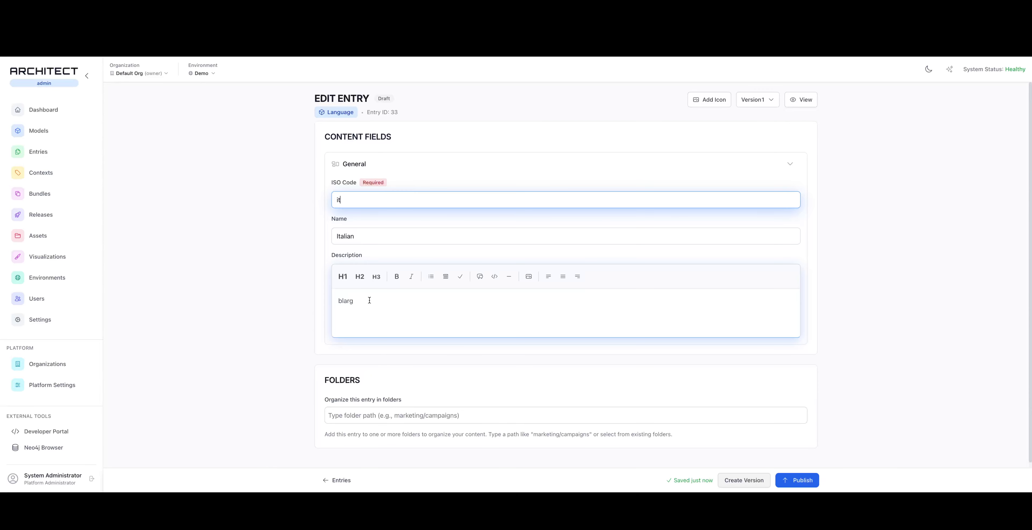
{"action": "left_click", "coordinate": [345, 479]}
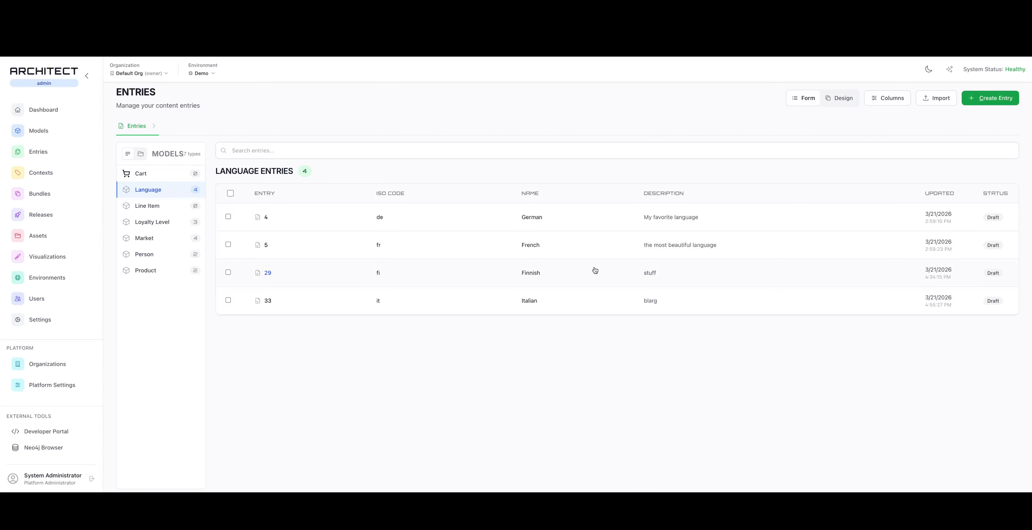
Create another Language entry with the ISO Code "sv" and return to the entries list
{"action": "left_click", "coordinate": [991, 98]}
{"action": "left_click", "coordinate": [416, 197]}
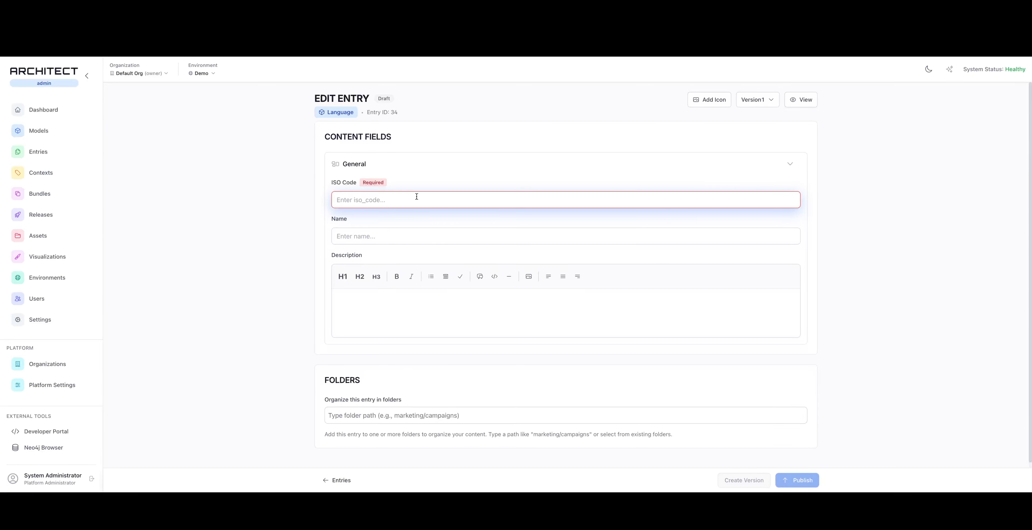
{"action": "type", "text": "sv"}
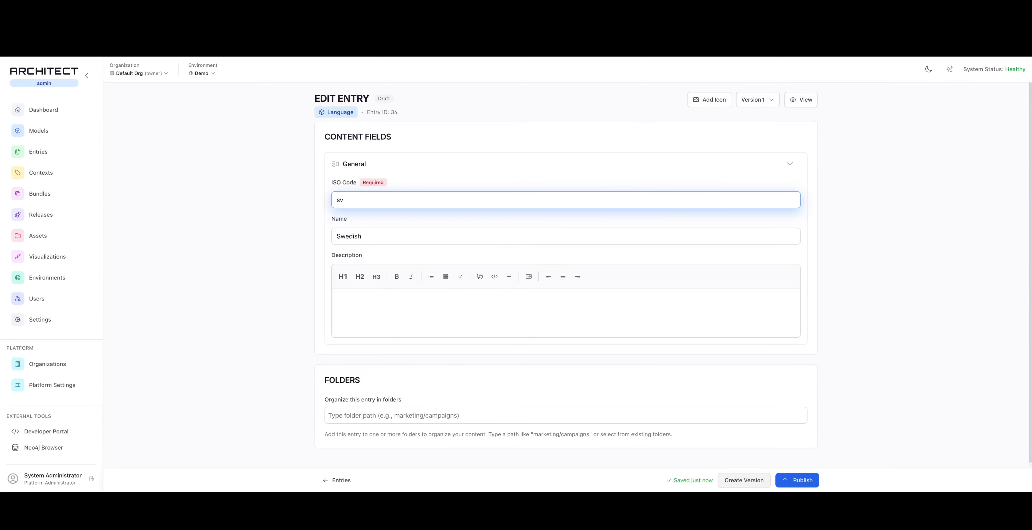
{"action": "left_click", "coordinate": [339, 479]}
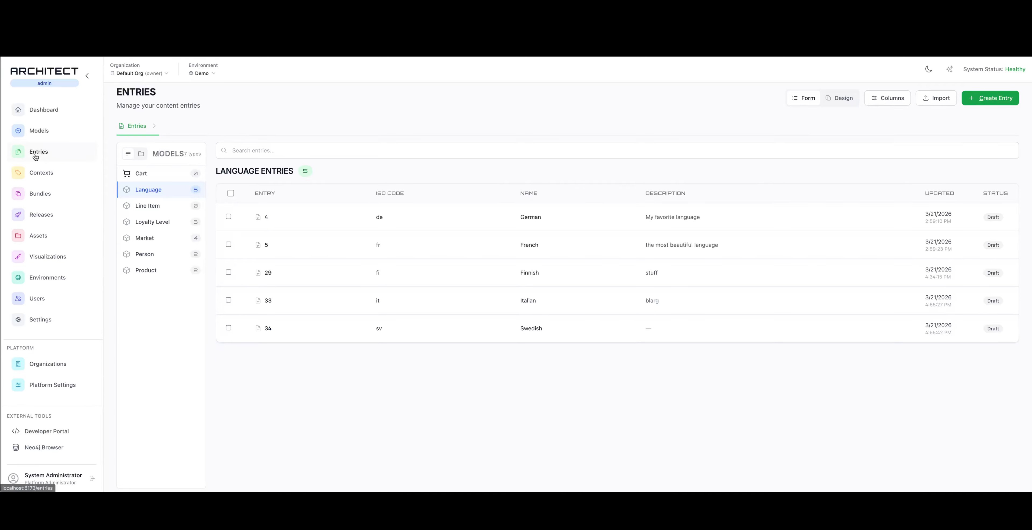
Open the context actions of the Localization context provider
{"action": "left_click", "coordinate": [55, 177]}
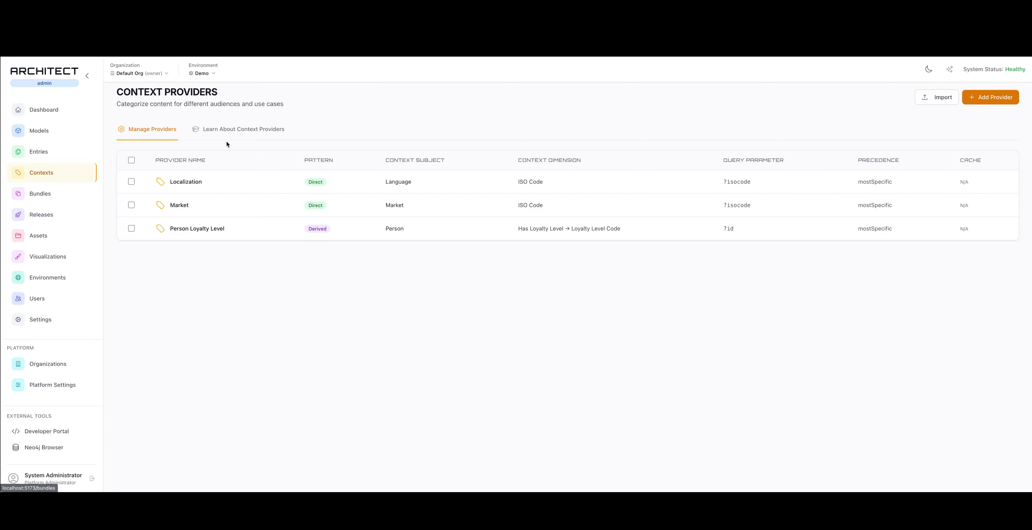
{"action": "left_click", "coordinate": [207, 181]}
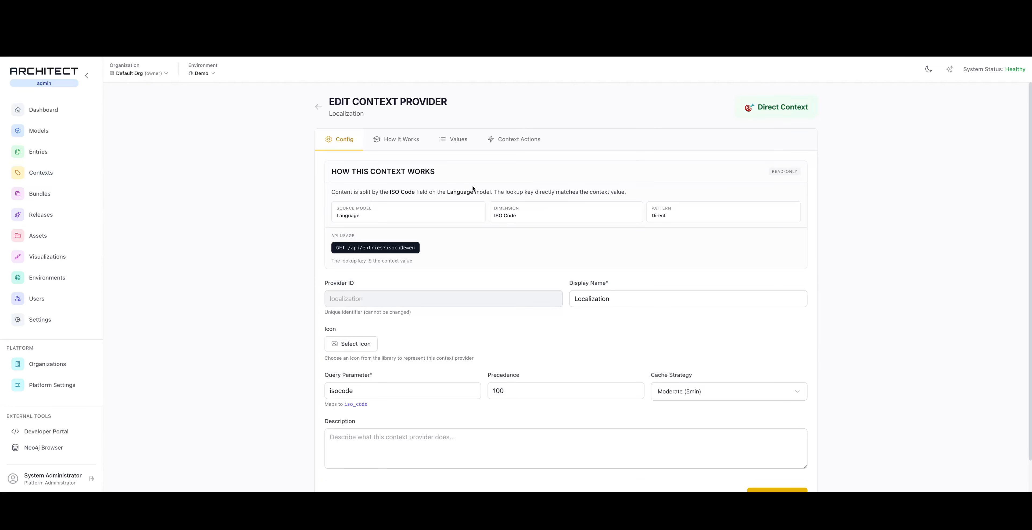
{"action": "left_click", "coordinate": [511, 140]}
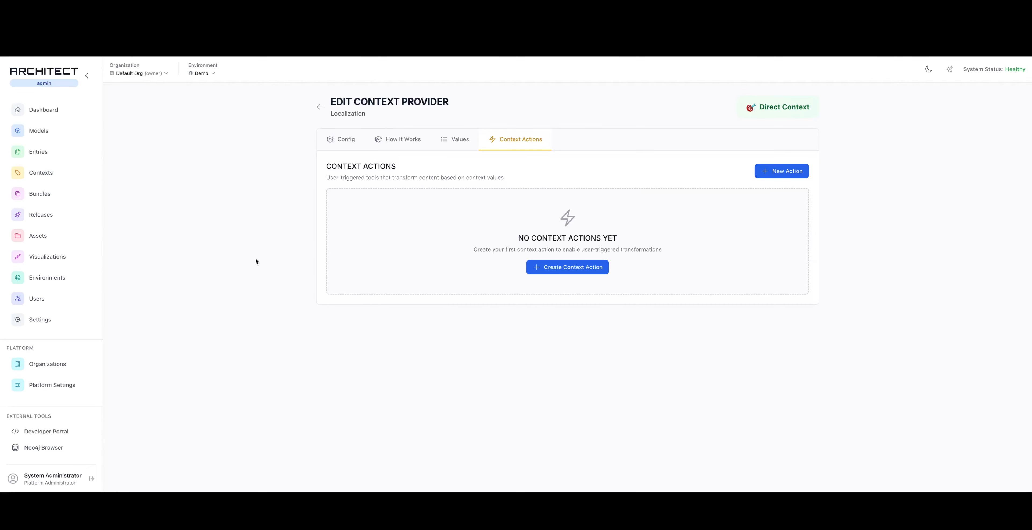